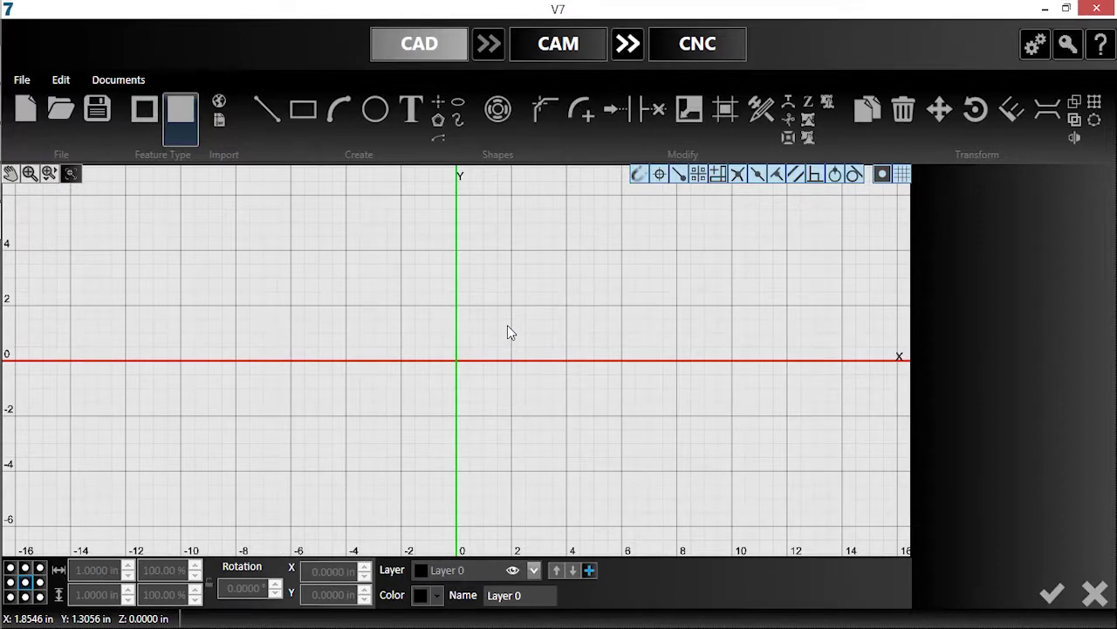
Step: Open Toolpath Demo.cadcam and switch the bracket into the CAM workspace
left_click(60, 108)
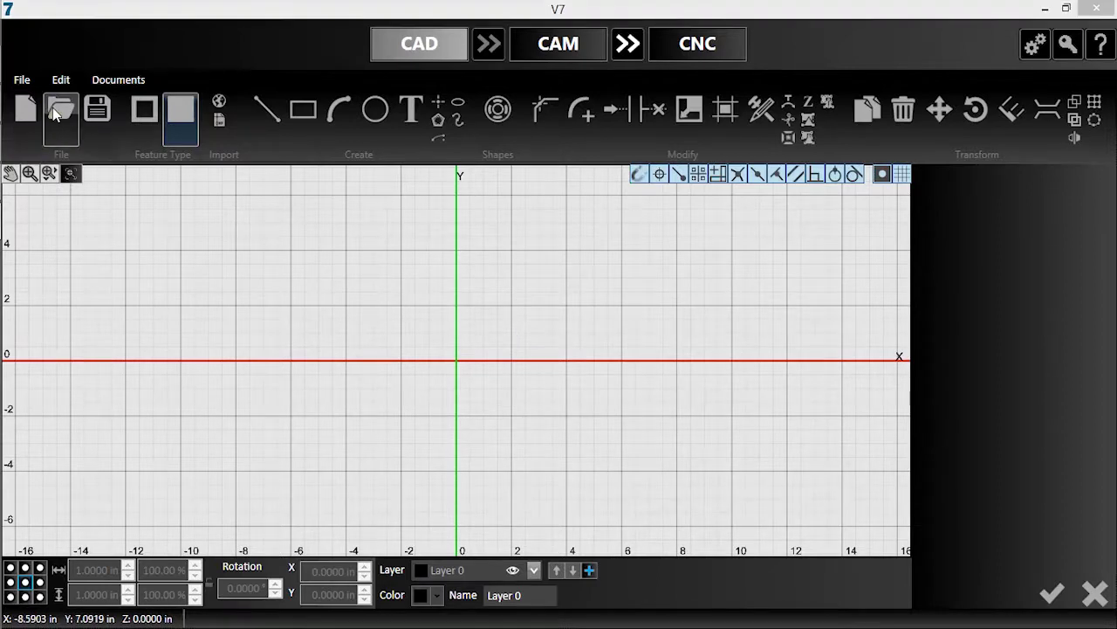
left_click(196, 132)
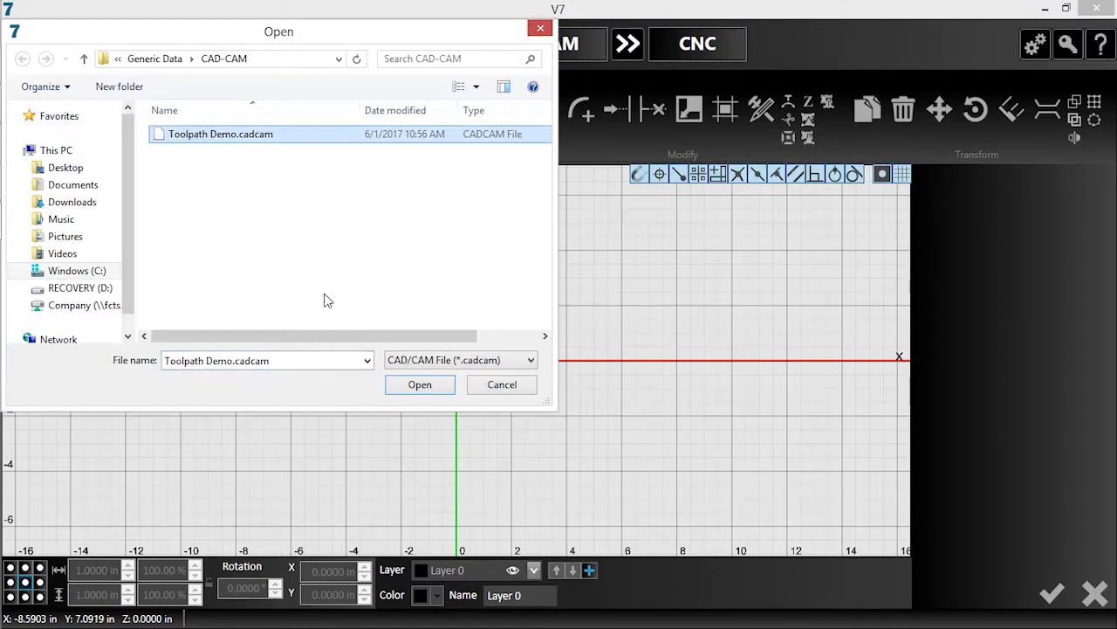
left_click(419, 387)
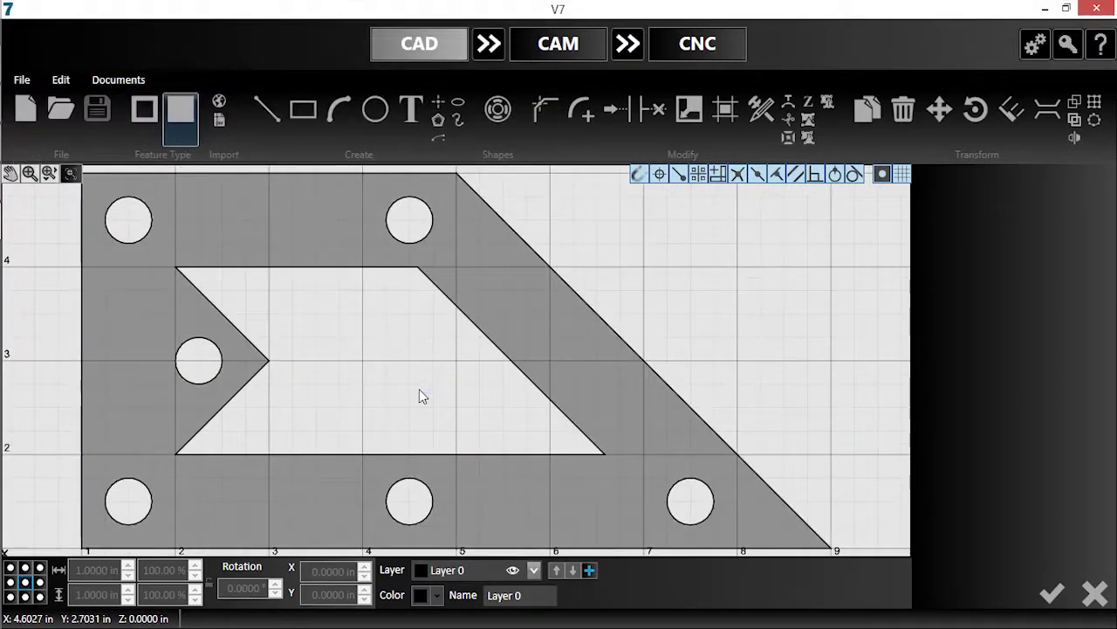
left_click(489, 45)
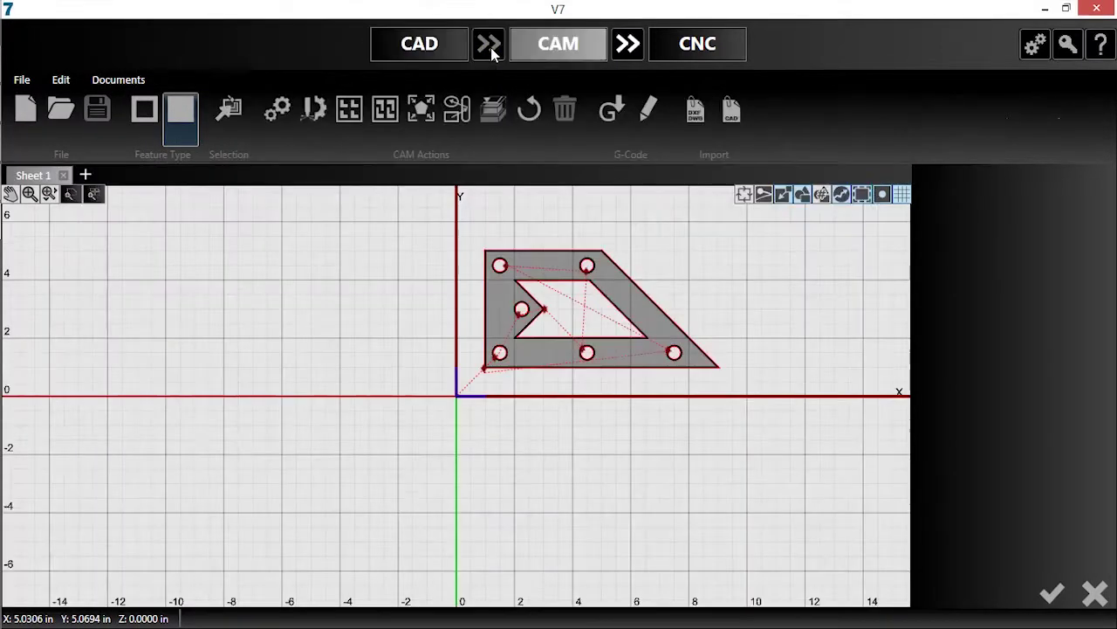
scroll(559, 320, "up", 5)
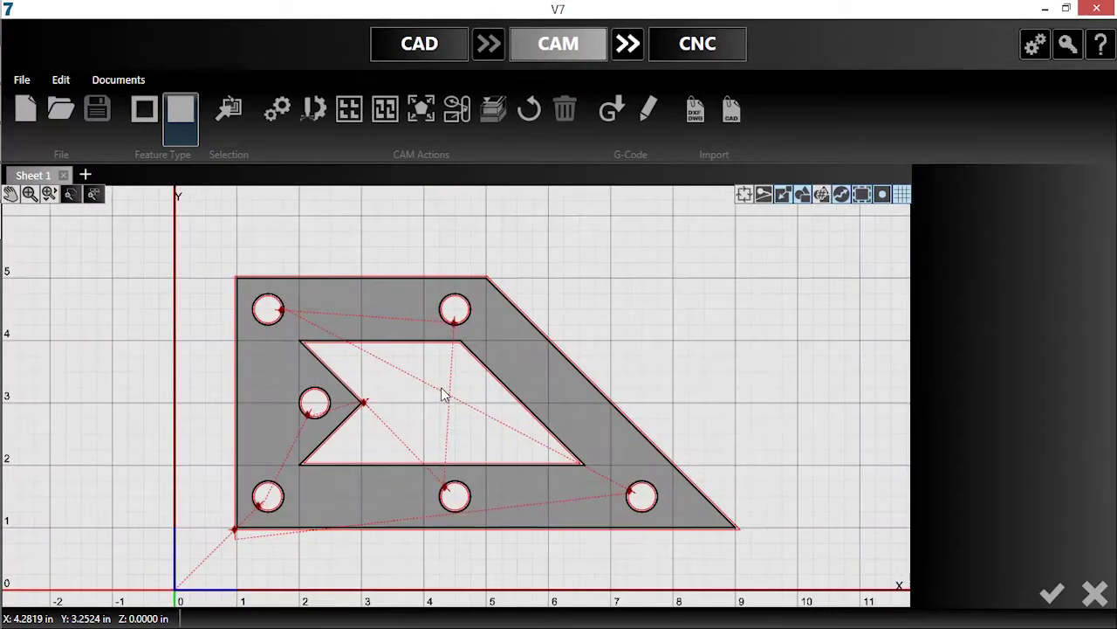
scroll(441, 394, "up", 2)
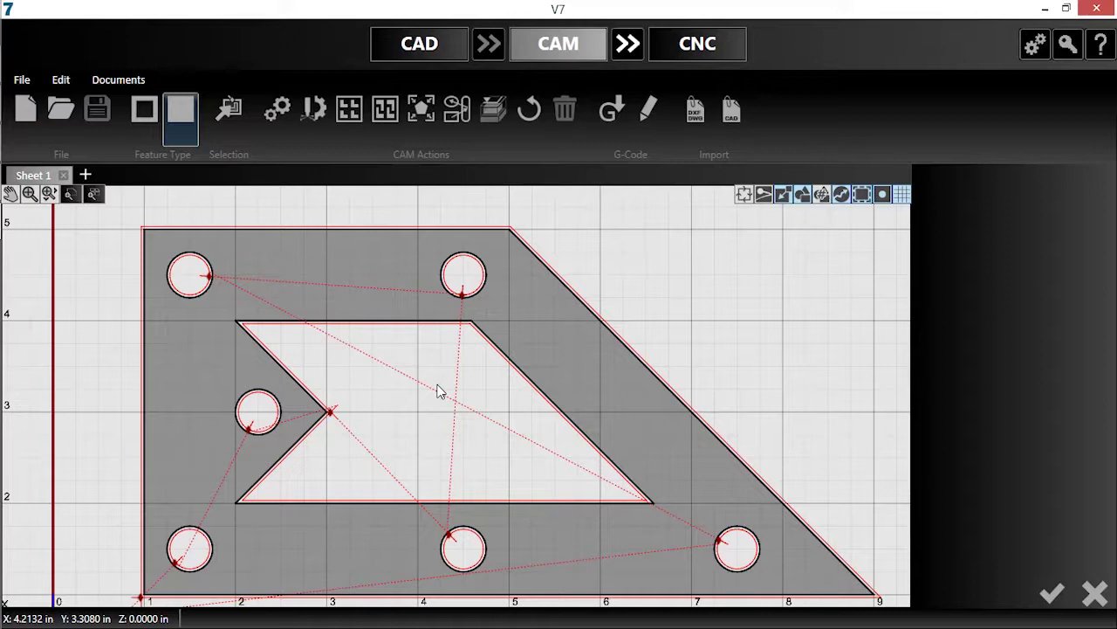
Step: Set plasma corner handling to Triangular Loops and apply it
left_click(318, 111)
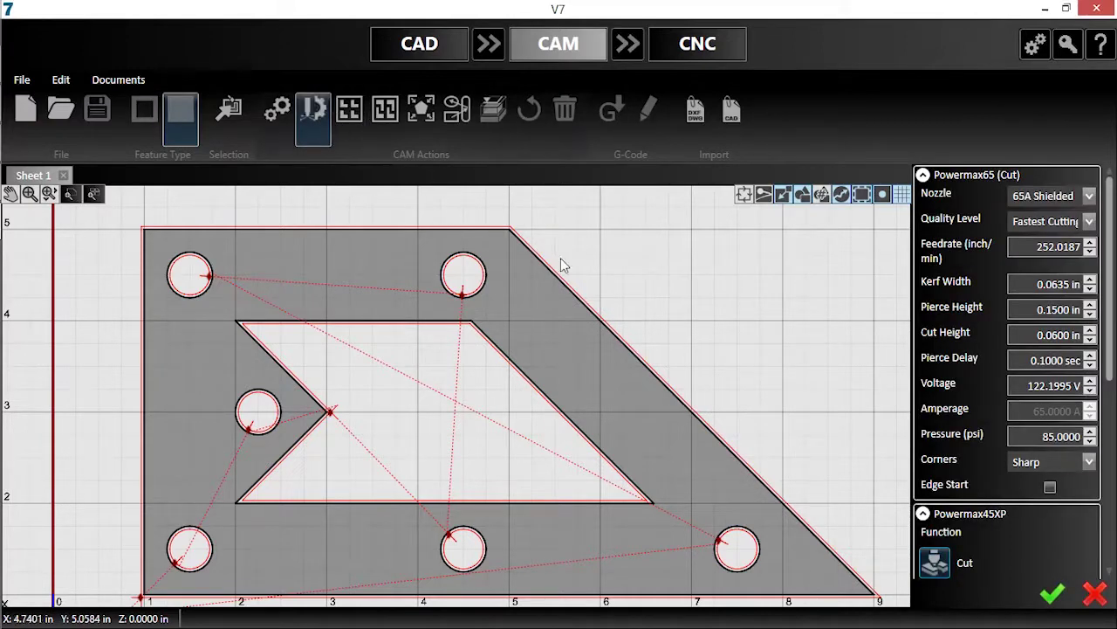
left_click(1028, 462)
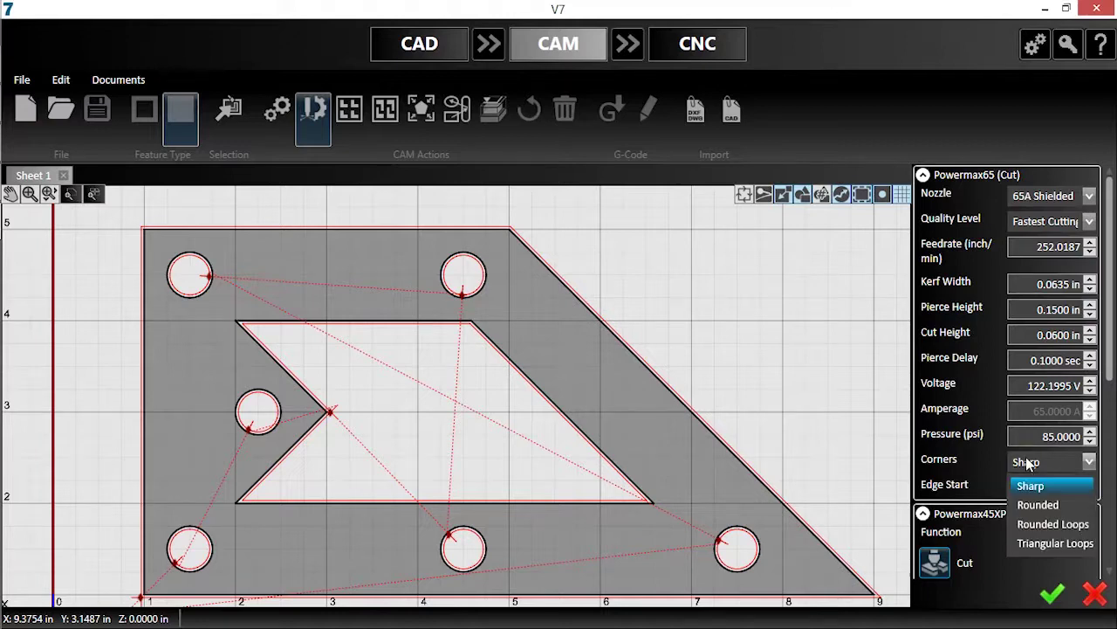
left_click(1039, 544)
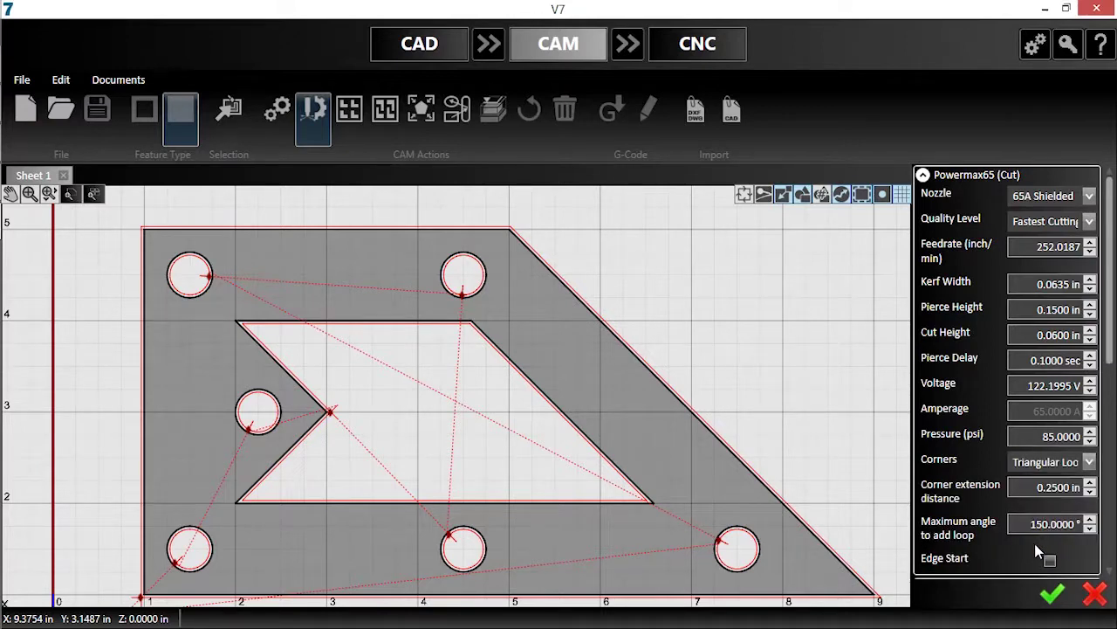
left_click(1054, 595)
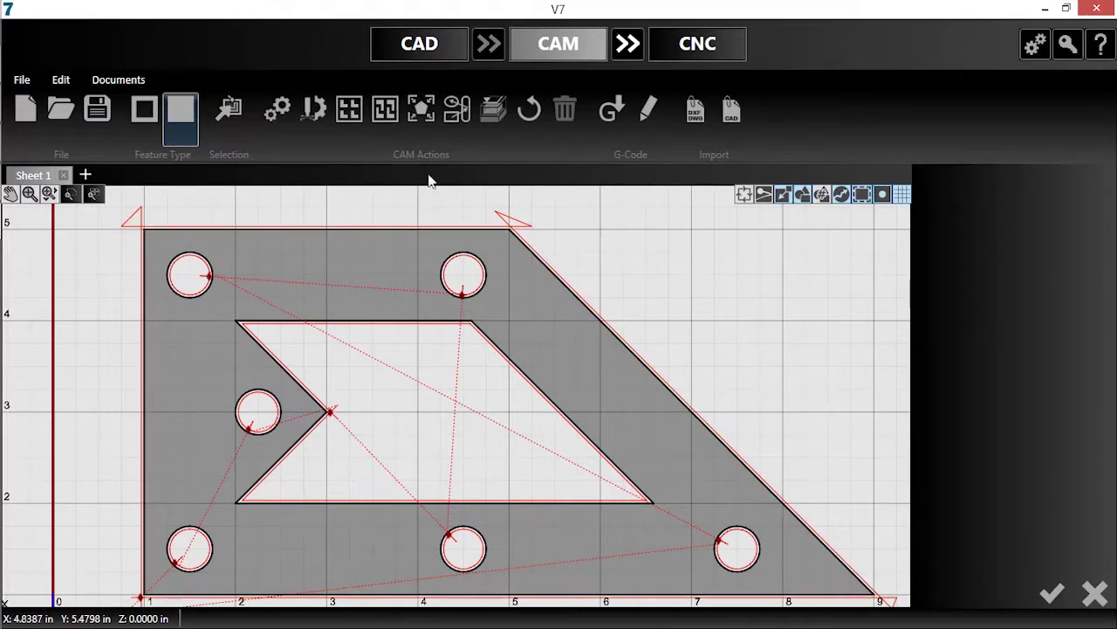
Step: Set the maximum angle to add a corner loop to 120°
left_click(310, 112)
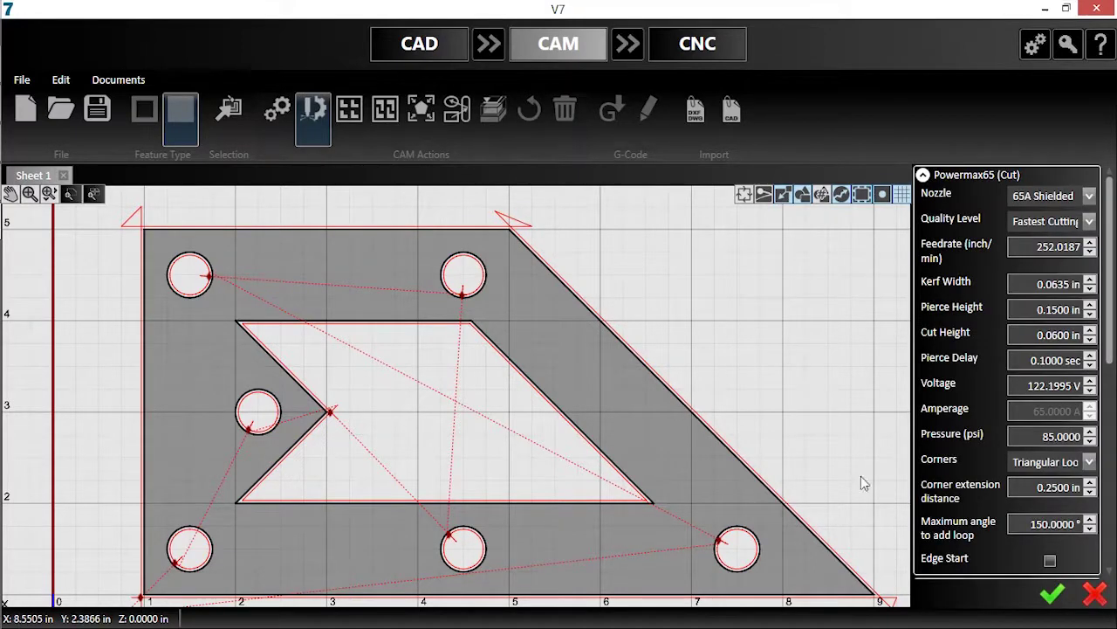
left_click(1055, 524)
left_click(1051, 595)
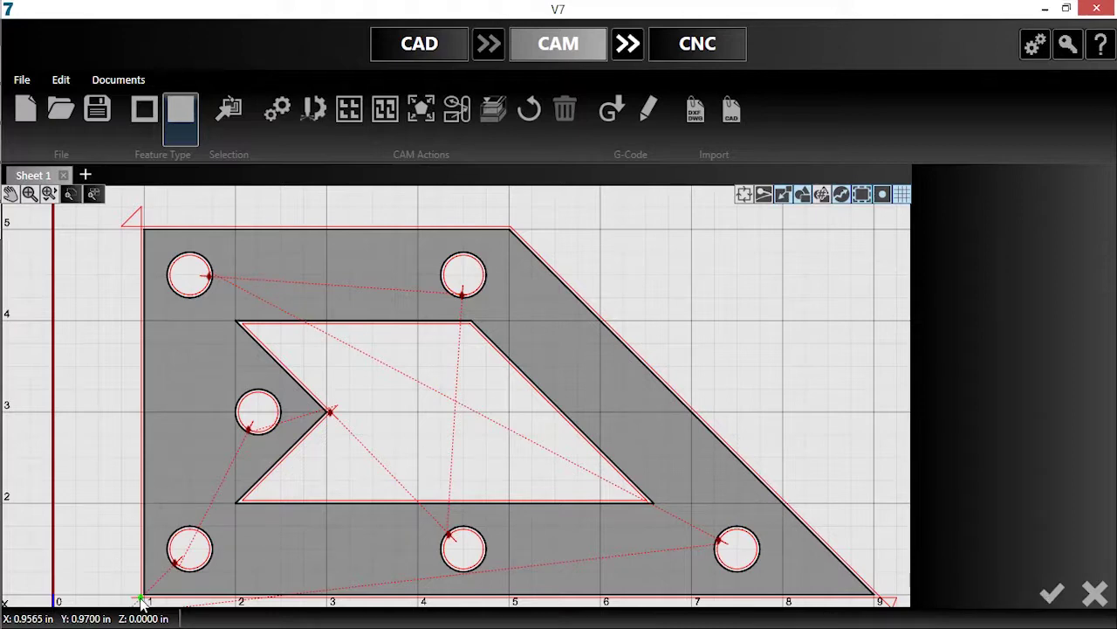
Step: Start the outer contour at the top corner with a shortened arc lead-out of 0.1286 in radius, 86.7336°
mouse_move(139, 599)
left_mouse_down()
mouse_move(137, 242)
mouse_move(218, 228)
mouse_move(526, 222)
left_mouse_up()
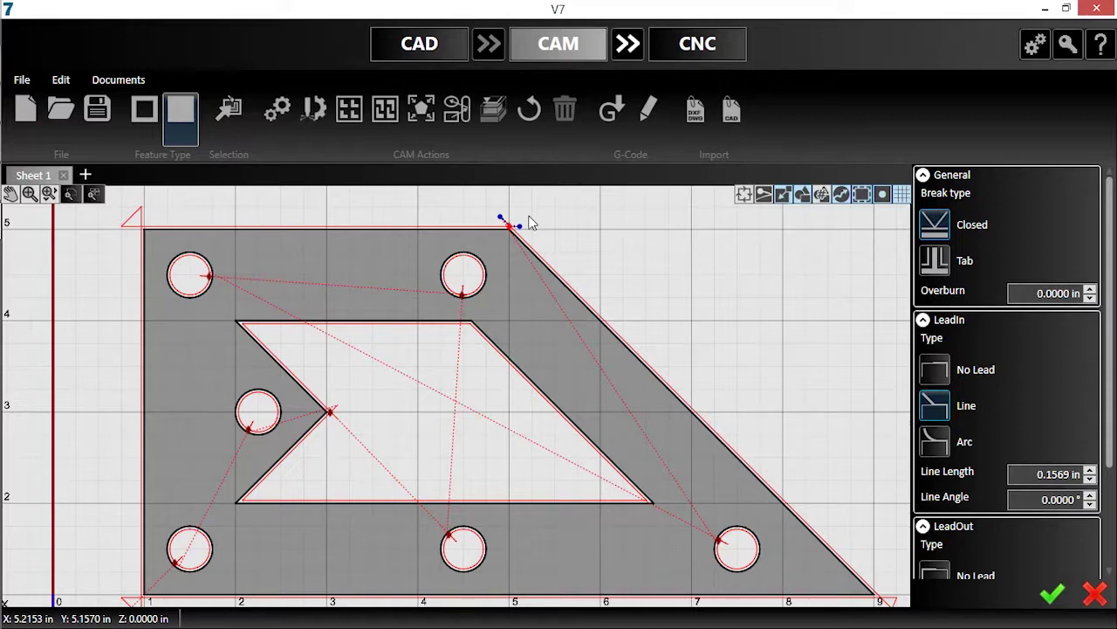
scroll(934, 498, "down", 3)
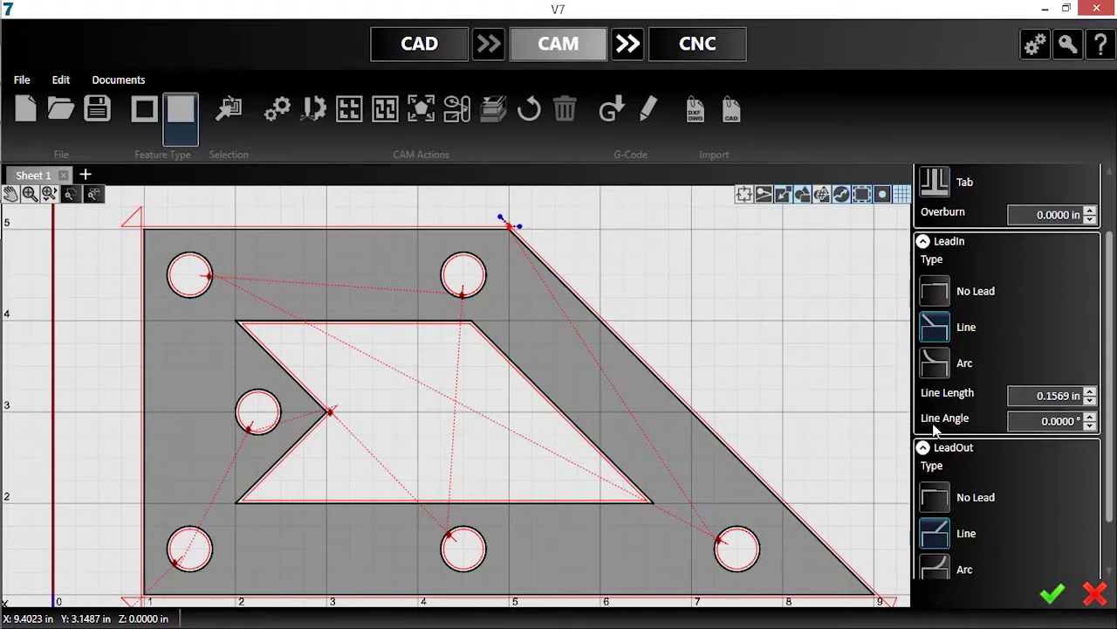
left_click(935, 507)
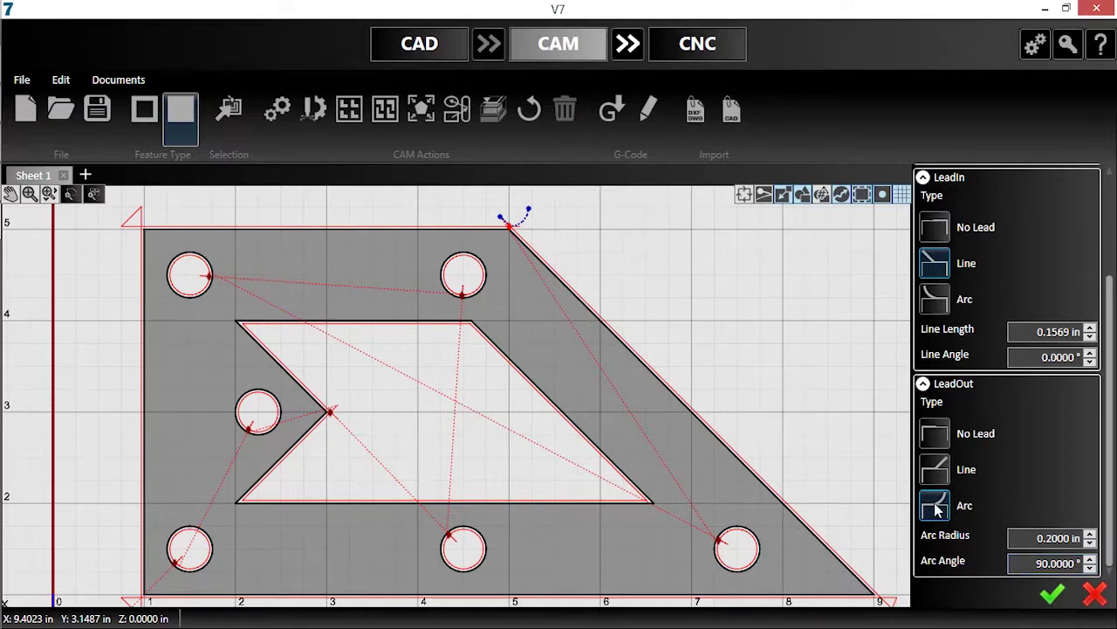
scroll(524, 205, "up", 5)
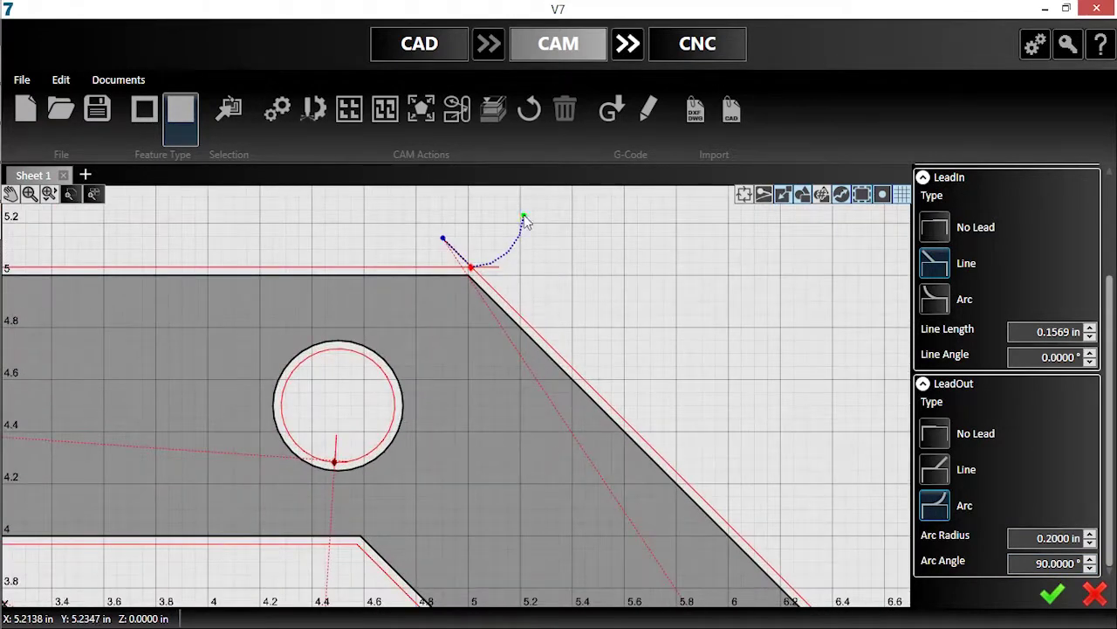
left_click_drag(524, 218, 505, 236)
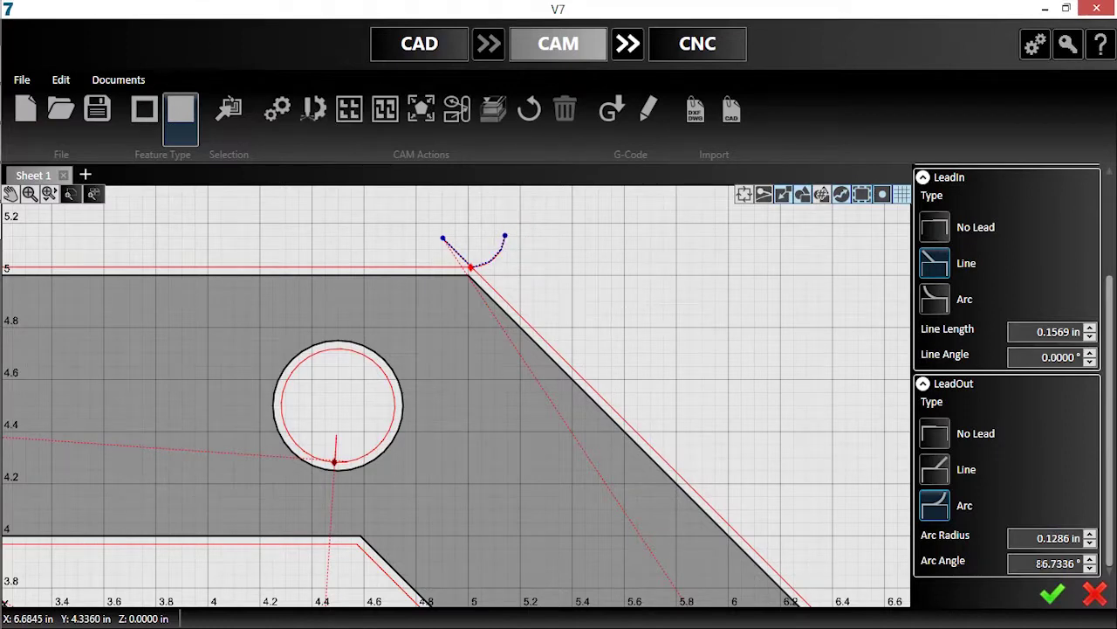
left_click(1054, 596)
scroll(790, 412, "down", 5)
Step: Give the top-left hole an arc lead-in from its centre and 0.125 in overburn
middle_click_drag(697, 303, 653, 304)
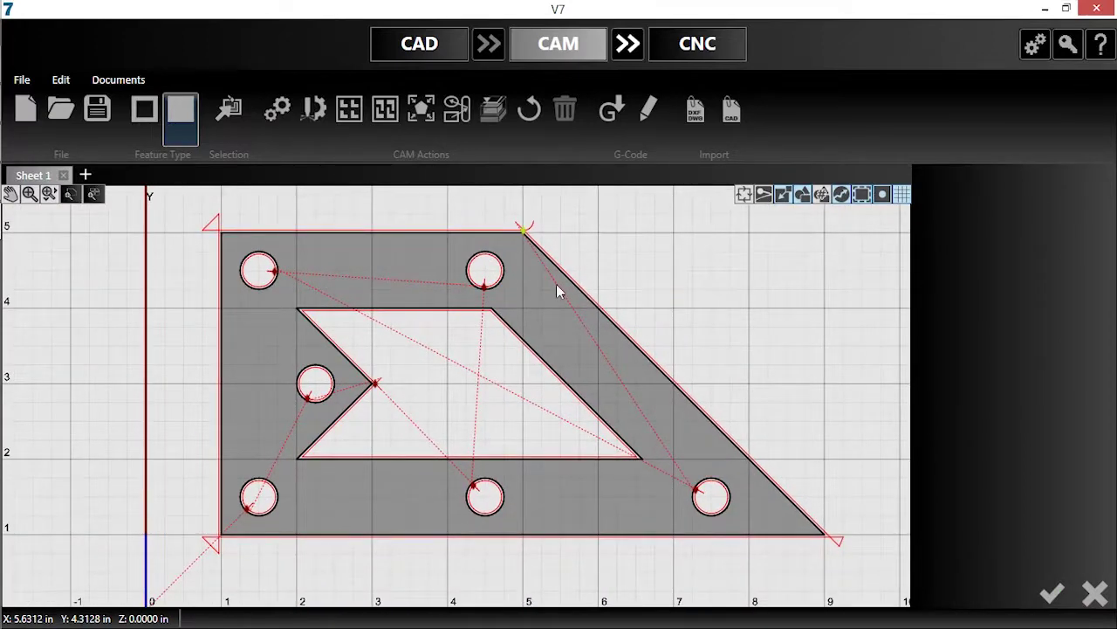
scroll(260, 272, "up", 4)
left_click(302, 279)
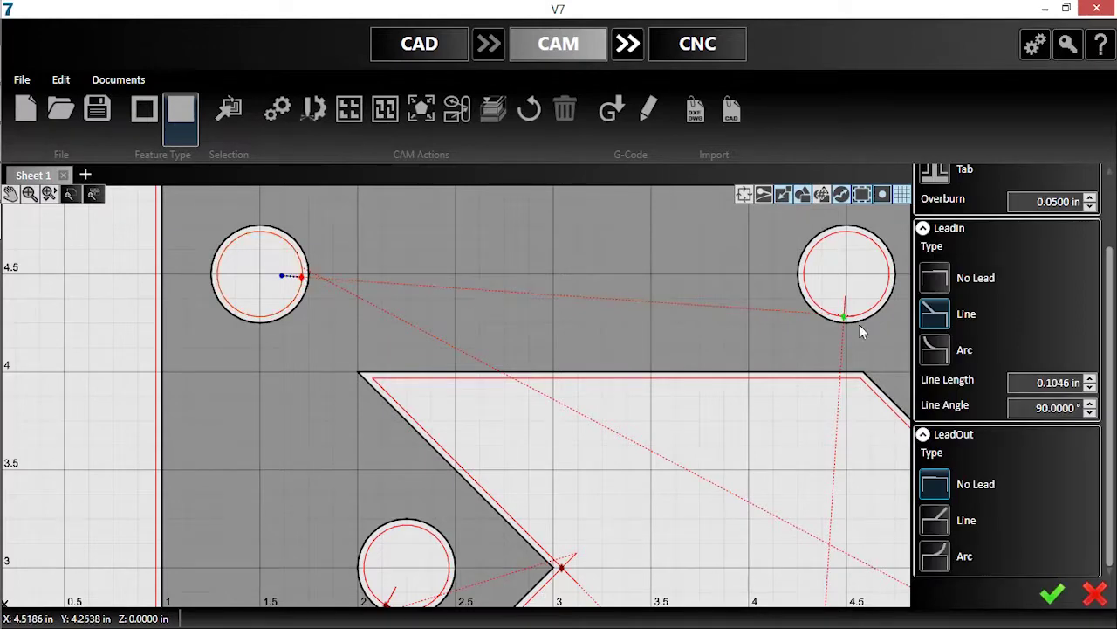
left_click(937, 351)
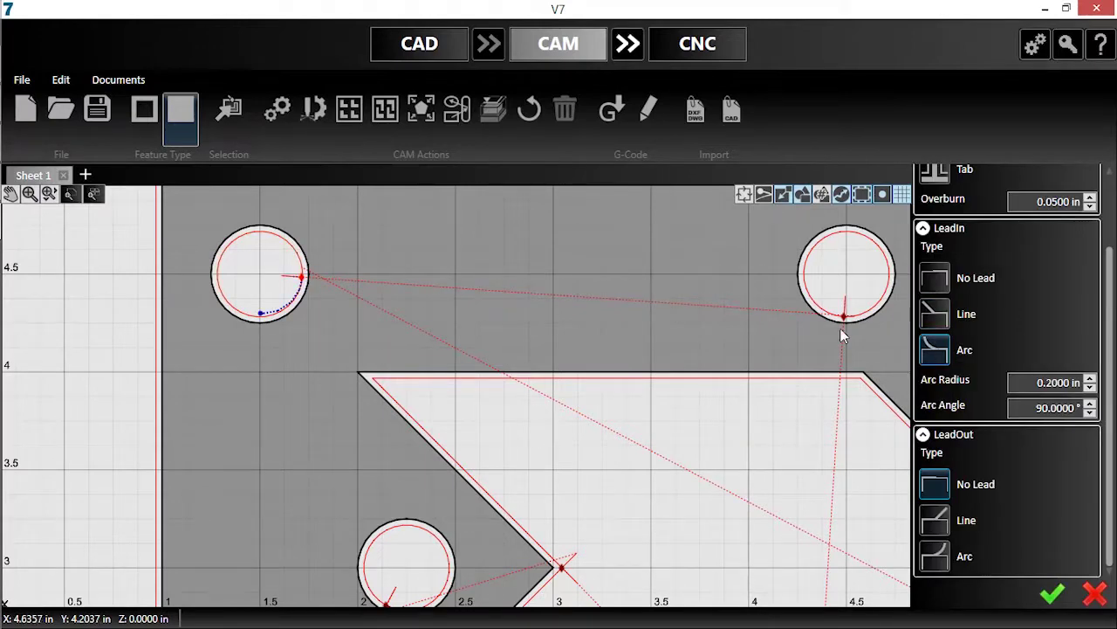
left_click_drag(260, 312, 261, 280)
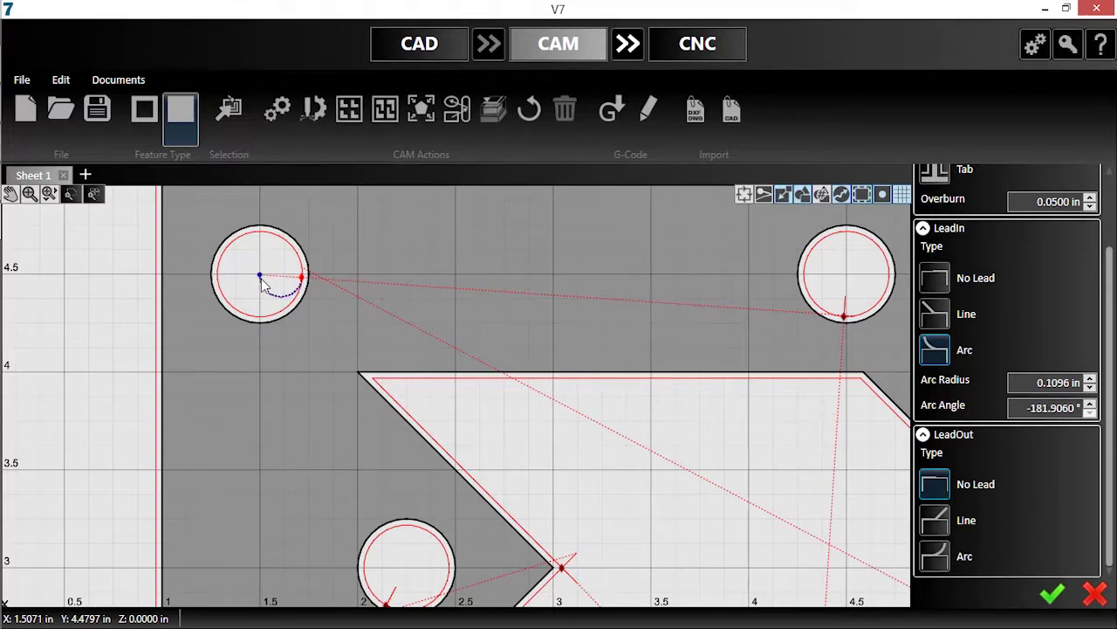
left_click(1030, 201)
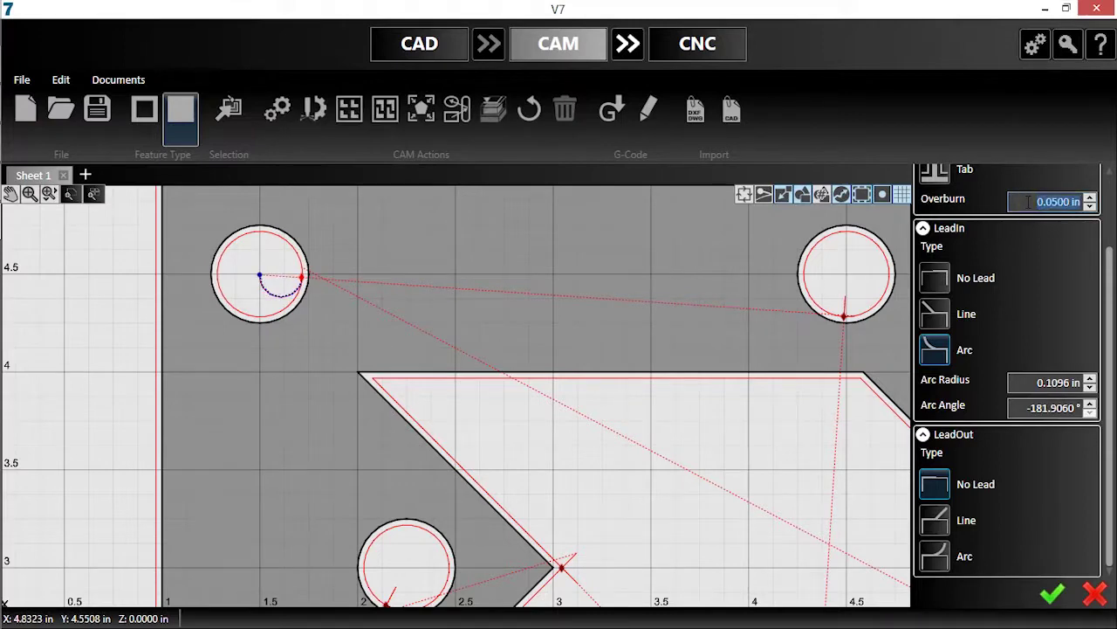
type("0.125")
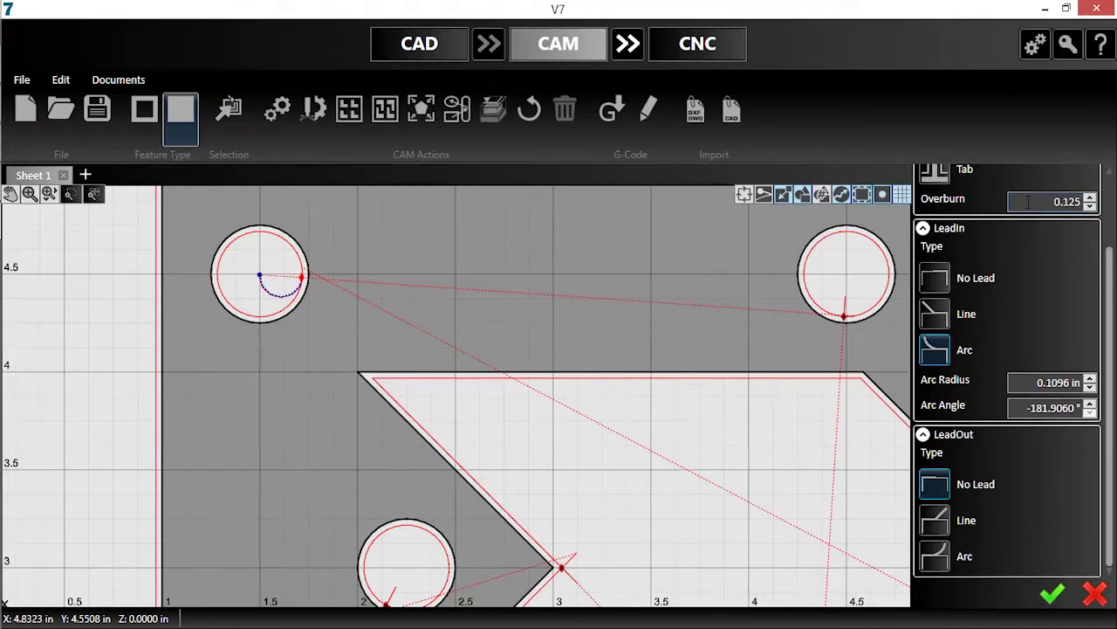
left_click(1053, 594)
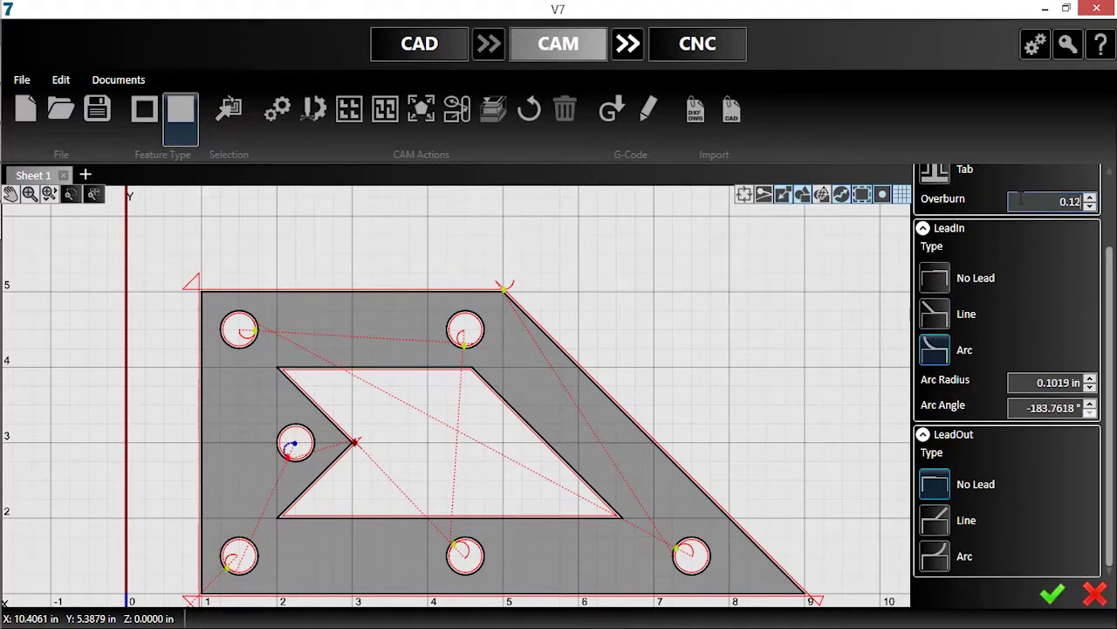
scroll(288, 447, "up", 5)
scroll(294, 452, "up", 4)
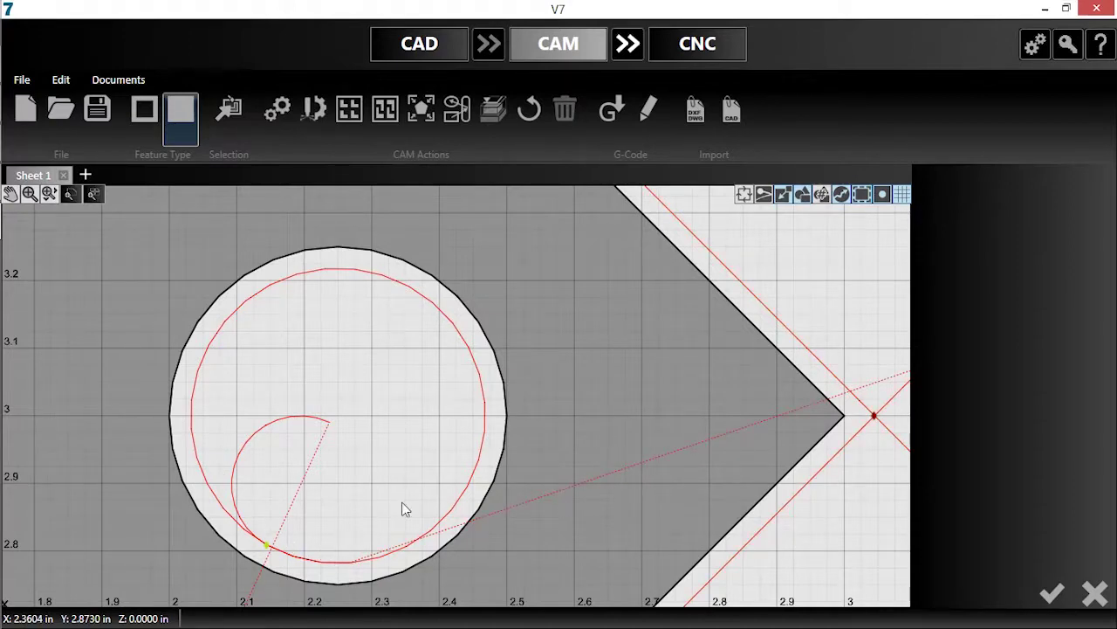
scroll(402, 509, "down", 5)
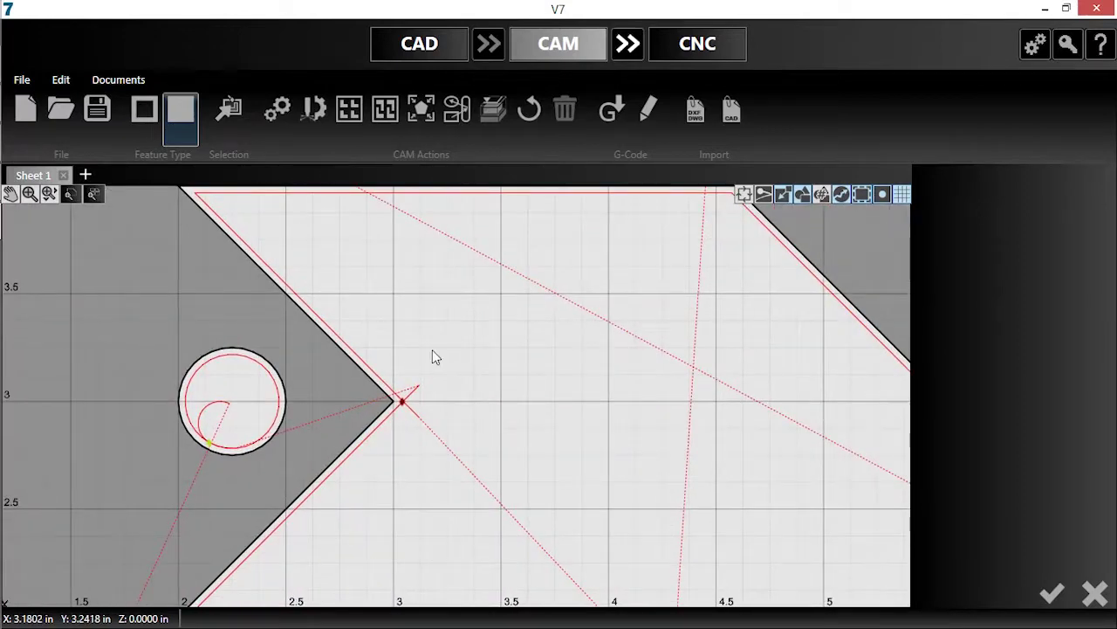
Step: Change the V-notch corner break to a Tab with a lead-in angled about 45°
left_click(402, 402)
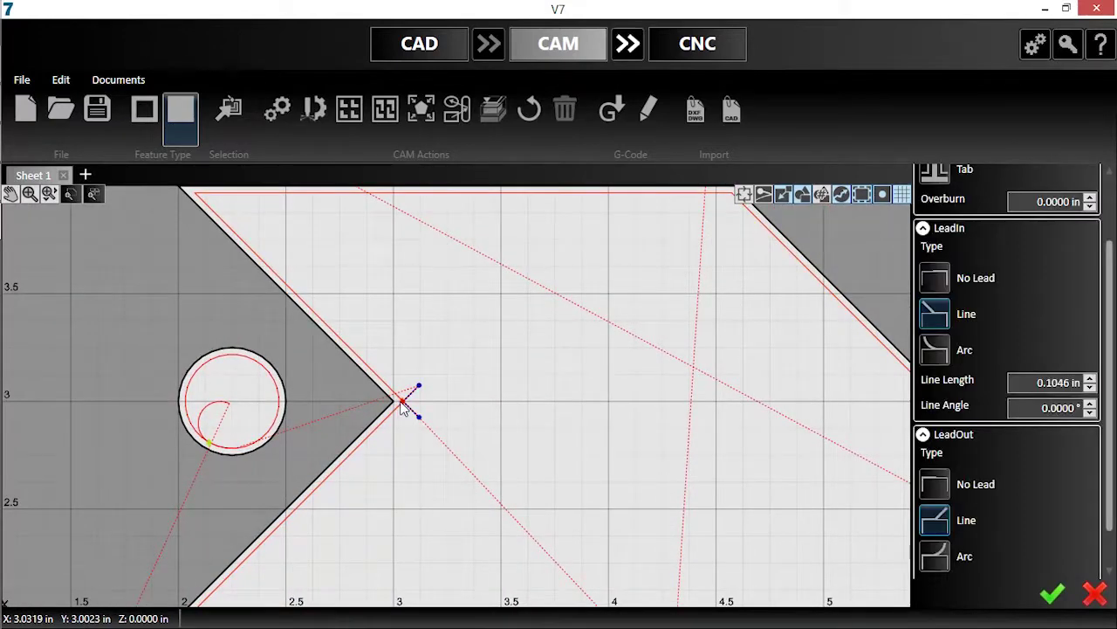
scroll(1043, 349, "up", 2)
left_click(937, 264)
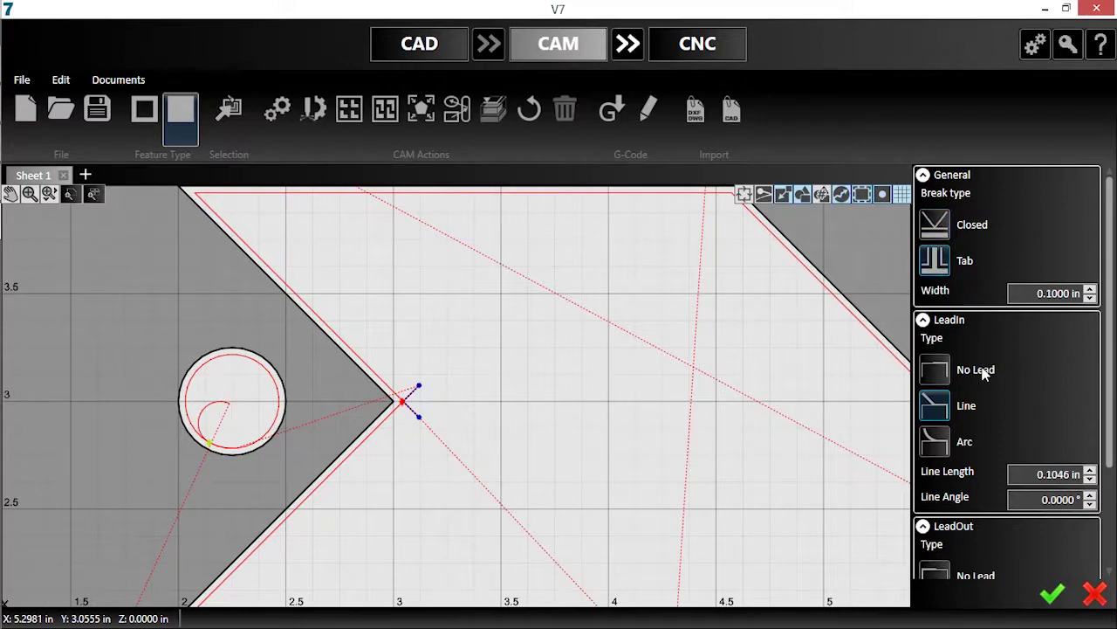
scroll(507, 411, "up", 2)
scroll(966, 483, "down", 3)
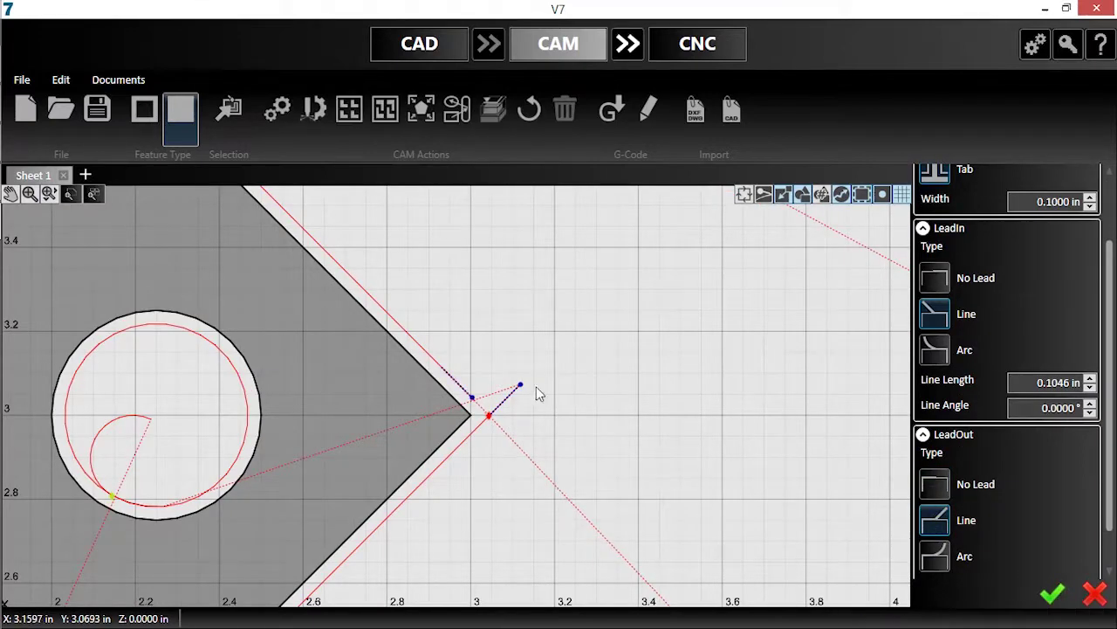
left_click_drag(538, 393, 486, 367)
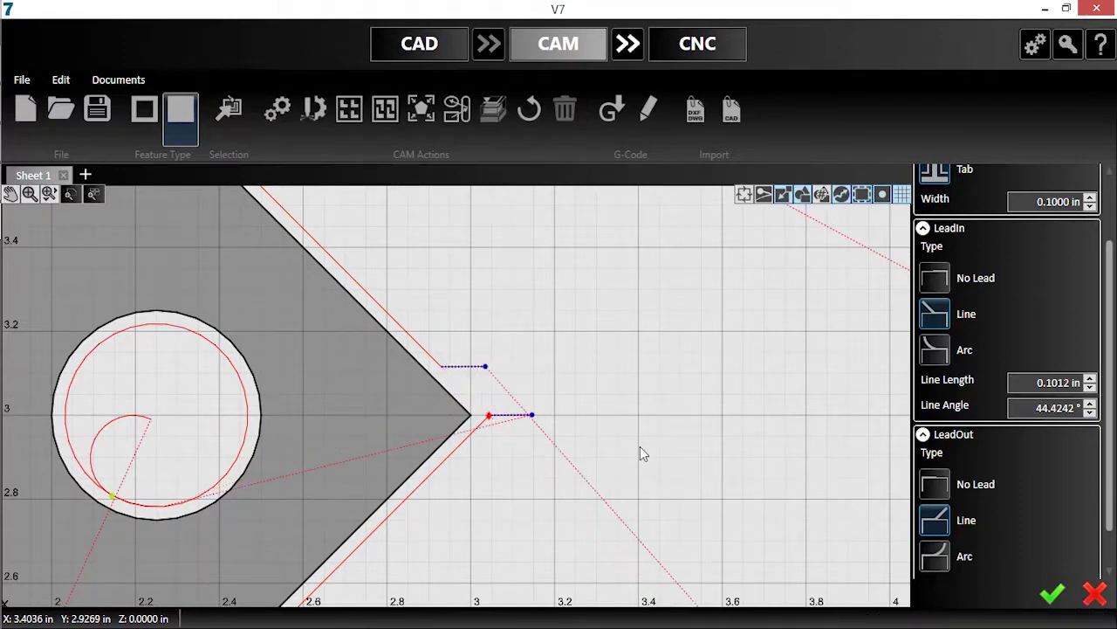
left_click(814, 441)
scroll(683, 392, "down", 5)
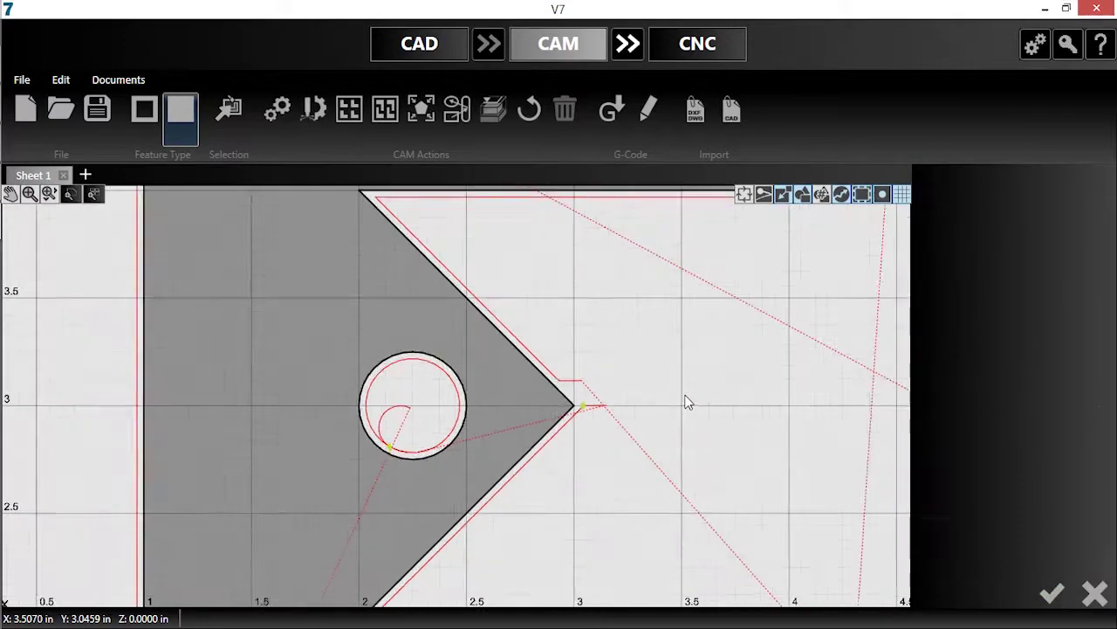
middle_click_drag(753, 411, 502, 423)
scroll(502, 422, "down", 3)
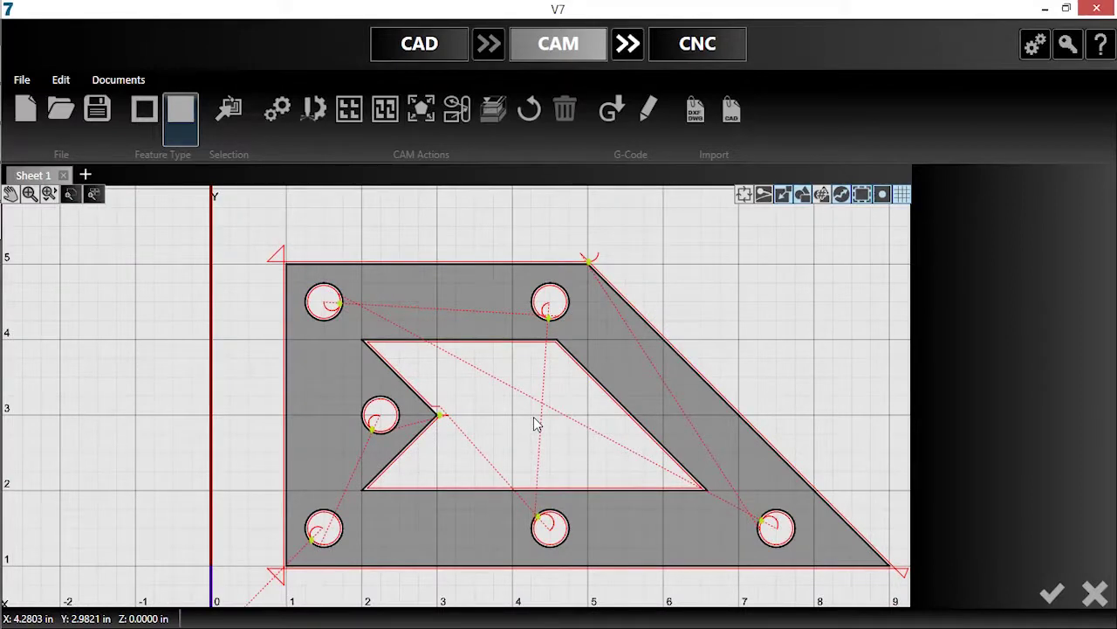
middle_click_drag(559, 232, 443, 226)
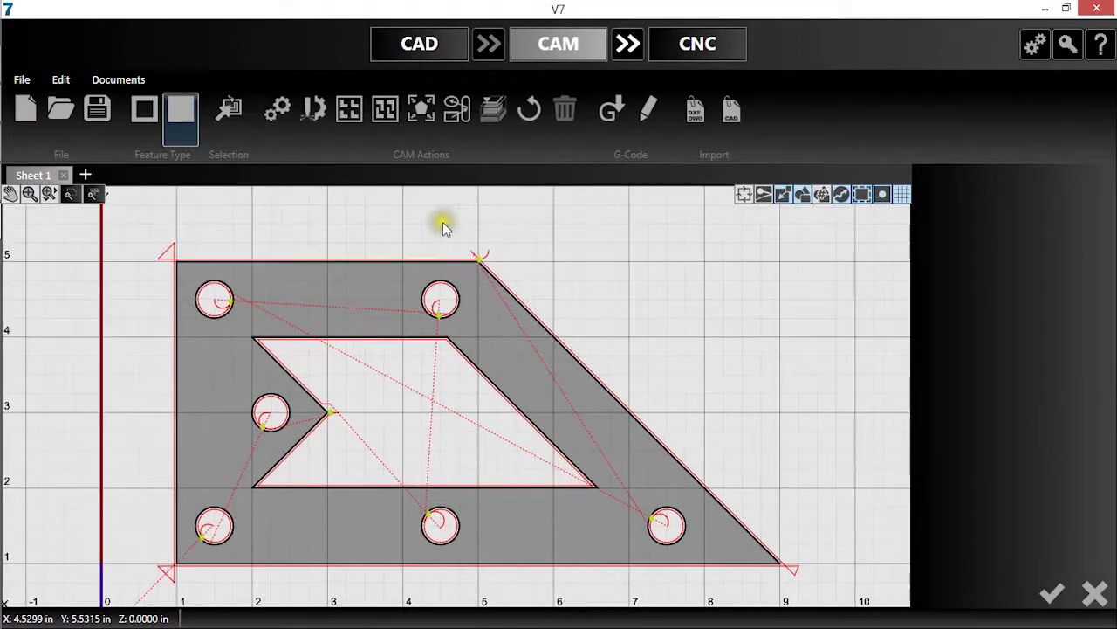
Step: Close the Toolpath Demo document without saving changes
left_click(21, 79)
left_click(23, 137)
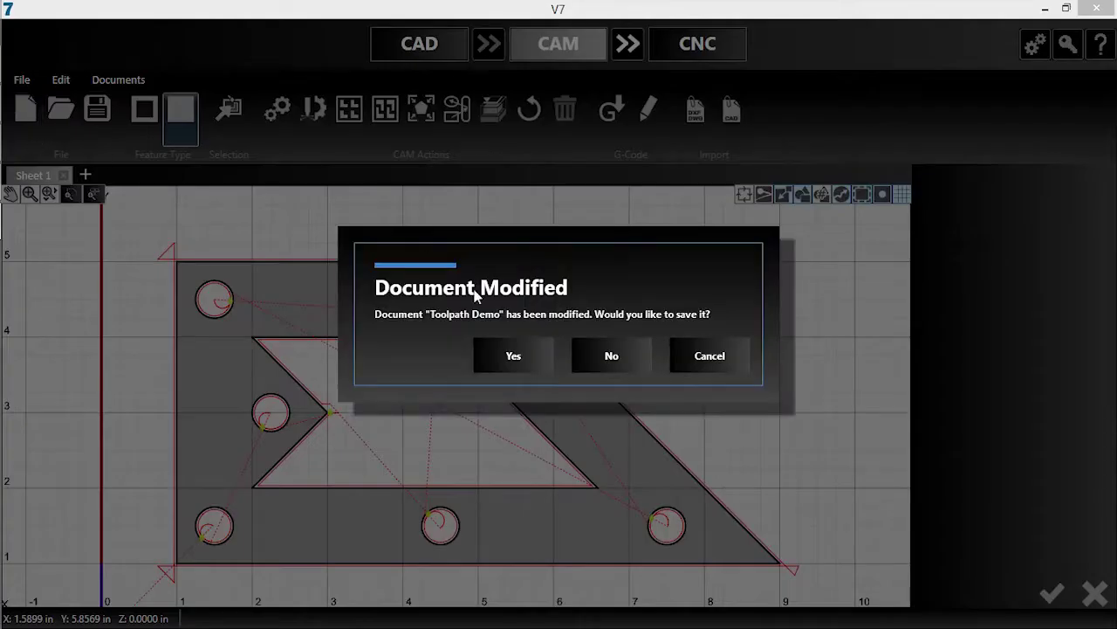
left_click(611, 355)
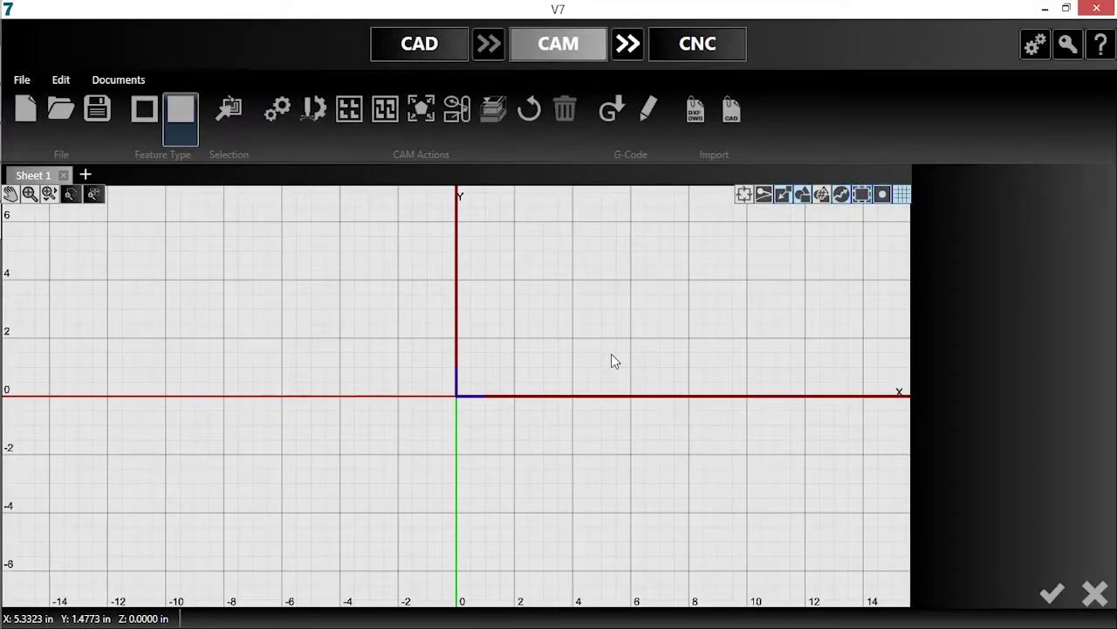
Step: In the CAM Breaks setup, set minimum corner angle 100, a 0.125 arc corner lead-out, and edit cutout corner overburn
left_click(1035, 49)
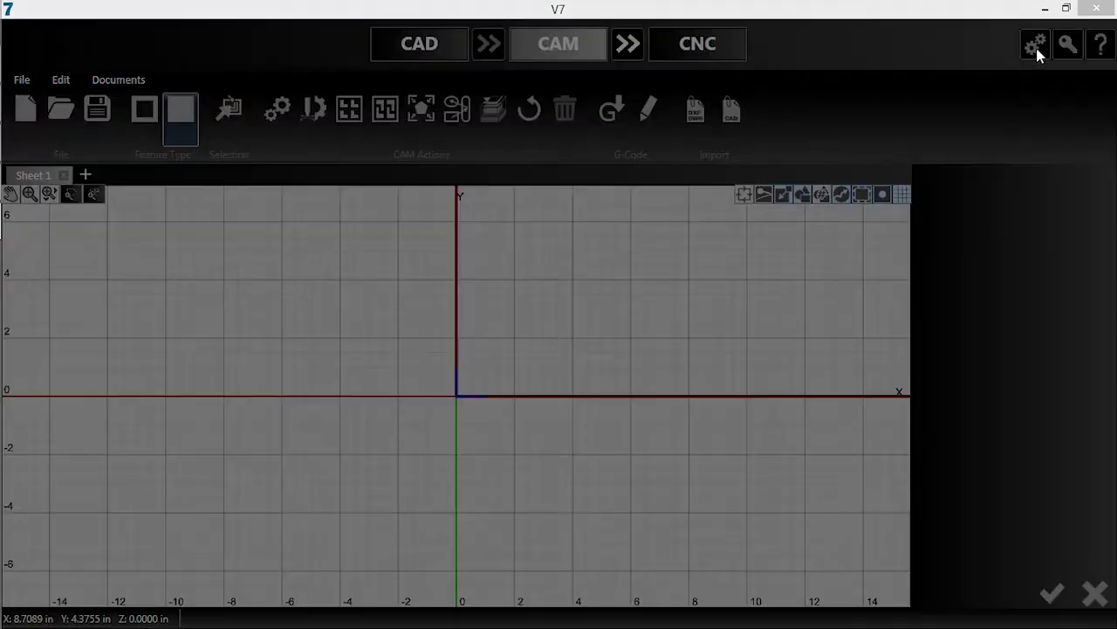
scroll(159, 330, "down", 2)
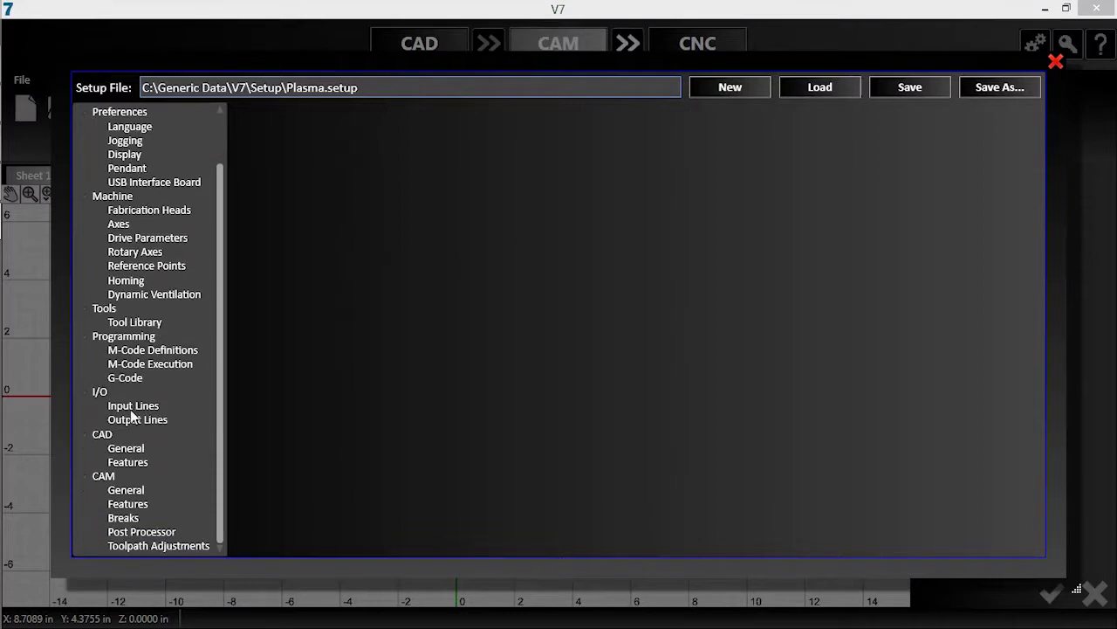
left_click(123, 519)
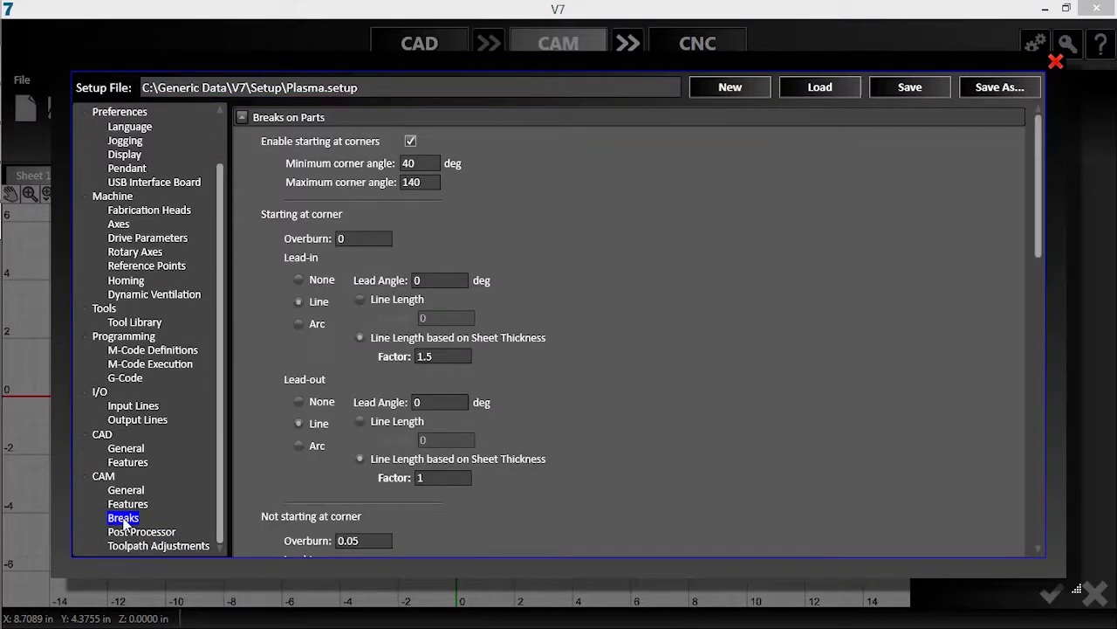
double_click(407, 163)
type("100")
left_click(299, 445)
type(".125")
left_click(359, 421)
scroll(363, 360, "down", 10)
left_click(363, 361)
type("-0.1")
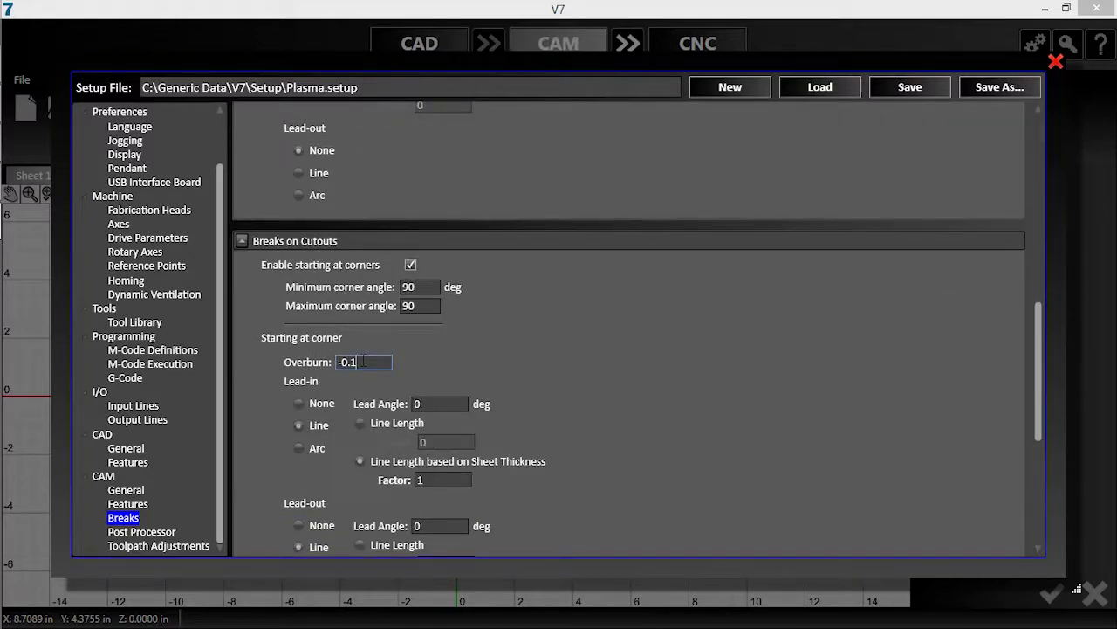
Step: Set both the lead-in and lead-out angles to 45°
double_click(441, 404)
type("45")
double_click(441, 526)
type("45")
Step: Set non-corner overburn to 0.125 with a 0.125-radius, 180° arc lead-in
scroll(436, 512, "down", 5)
double_click(364, 319)
type("0.125")
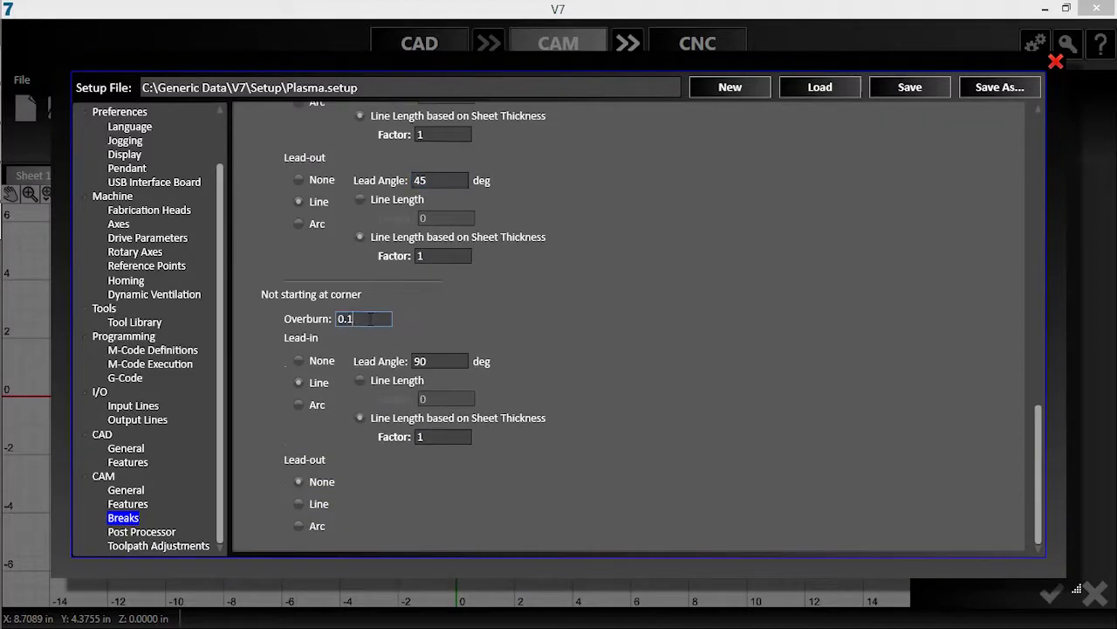
left_click(300, 405)
left_click(428, 361)
type(".125")
left_click(359, 379)
double_click(441, 398)
type("180")
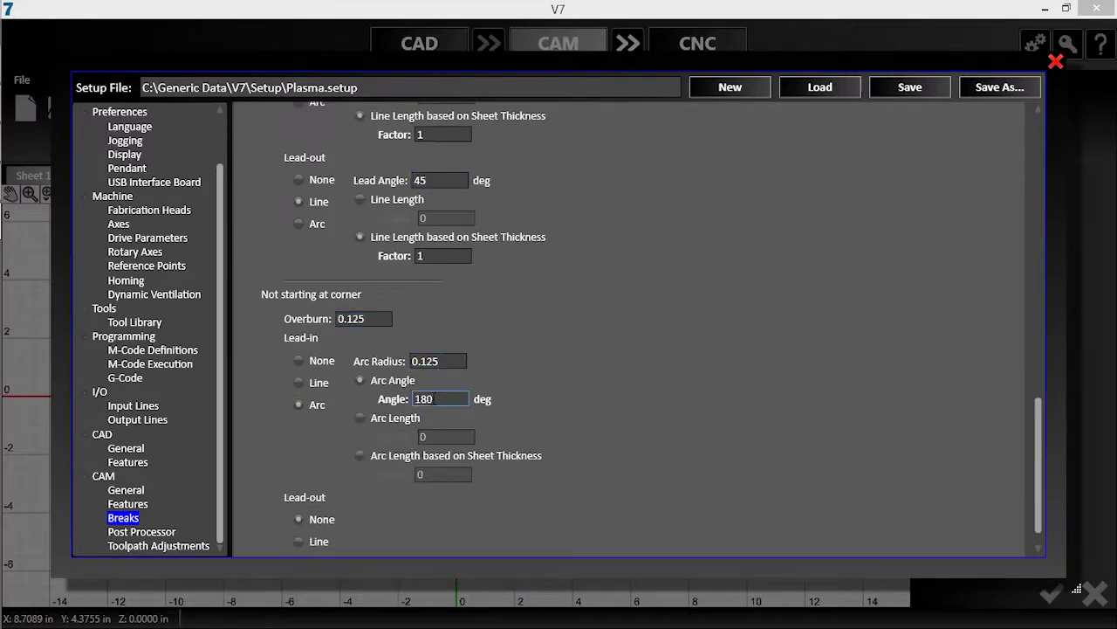
Step: Save the setup as 'Custom Breaks' and acknowledge the configuration change
left_click(988, 89)
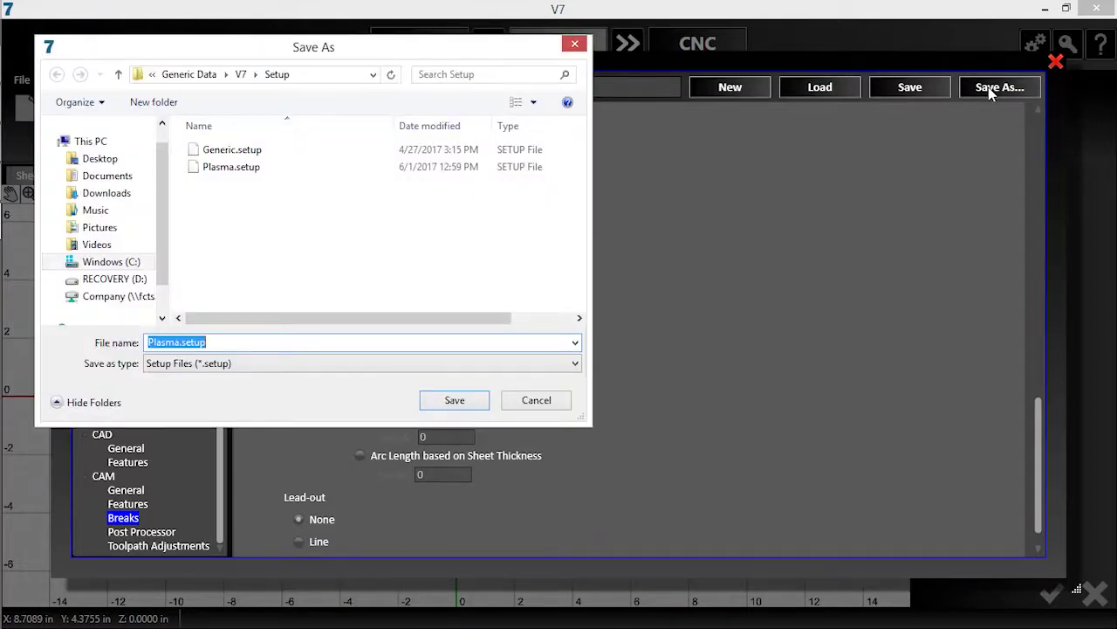
type("Custom Breaks")
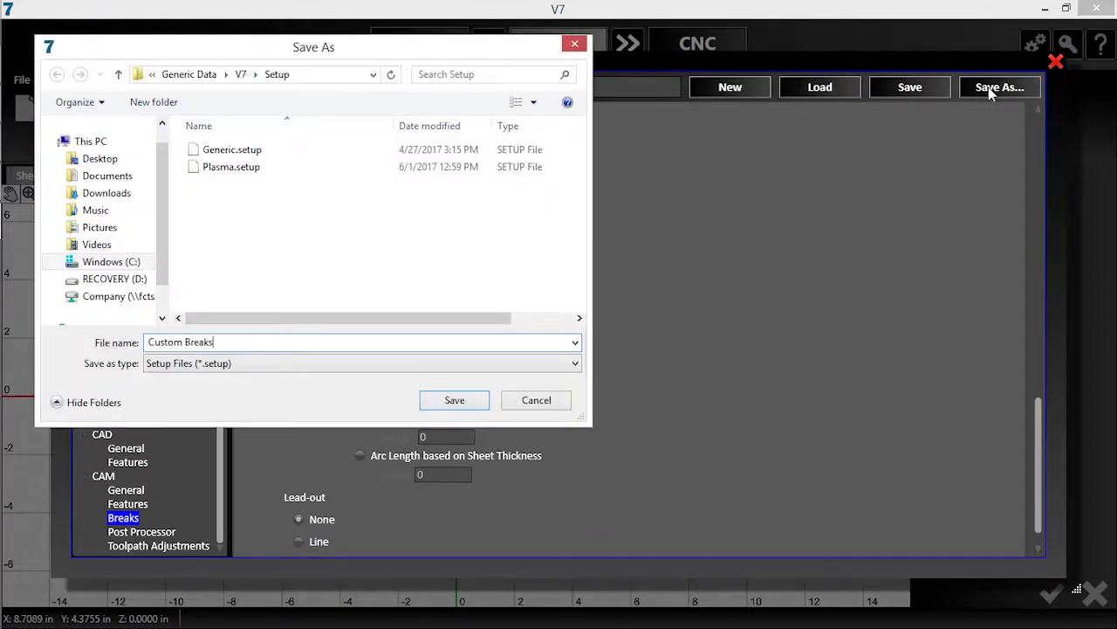
left_click(466, 404)
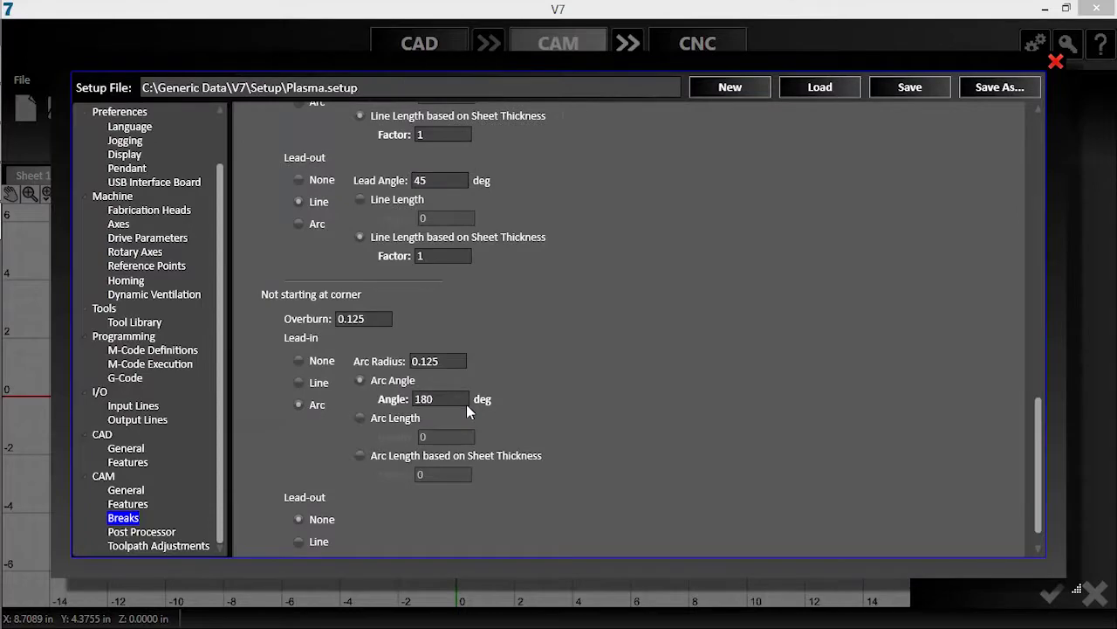
left_click(595, 390)
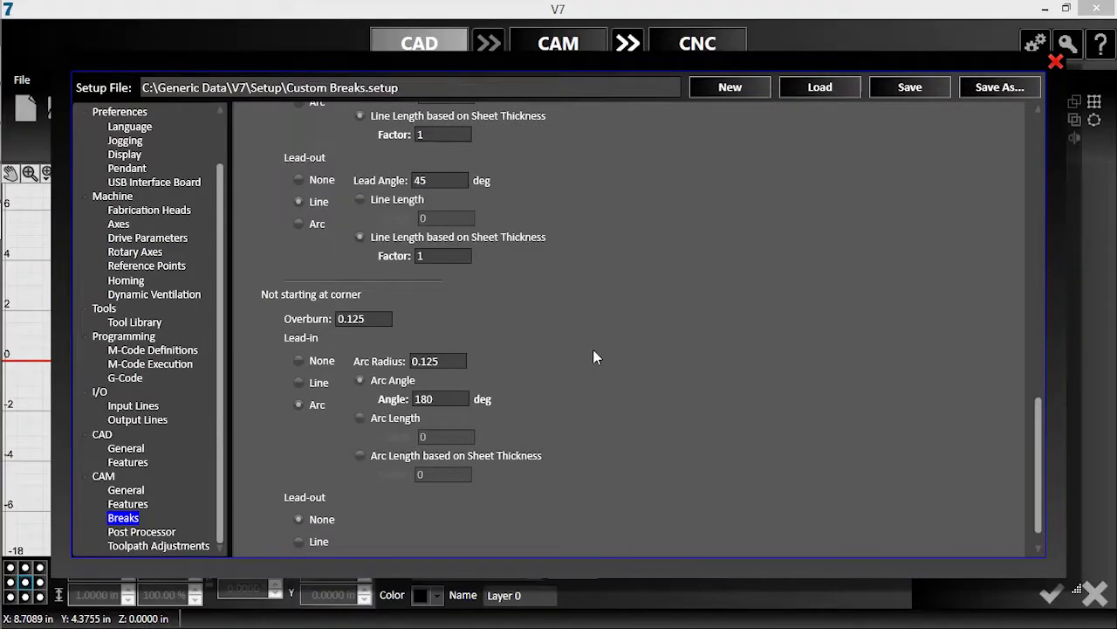
Step: Close Setup, reopen Toolpath Demo.cadcam and bring it into CAM
left_click(1054, 65)
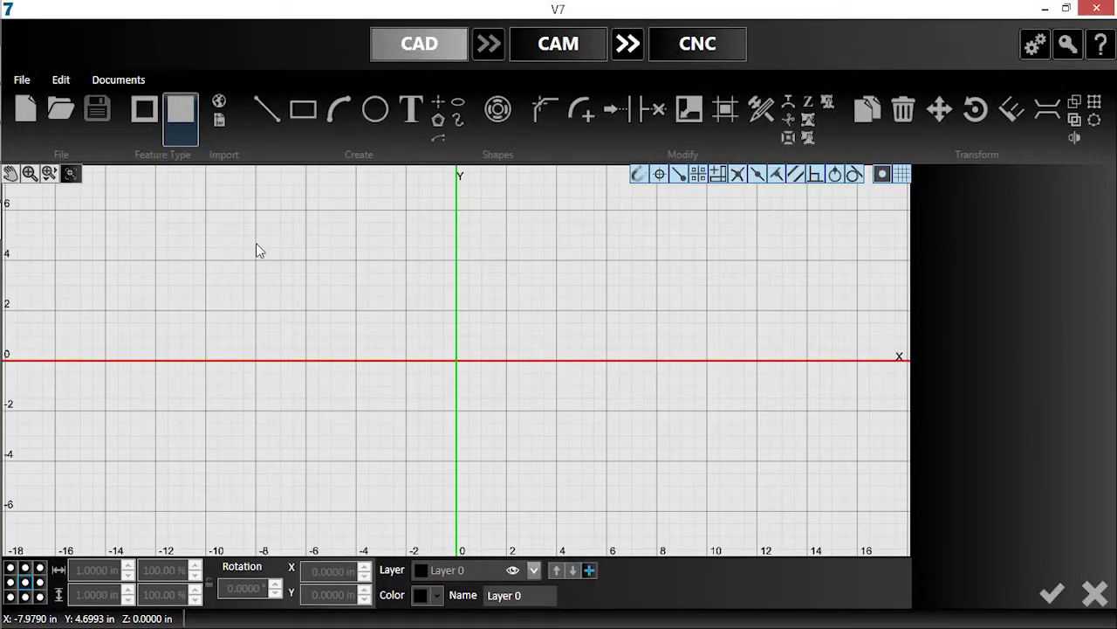
left_click(63, 114)
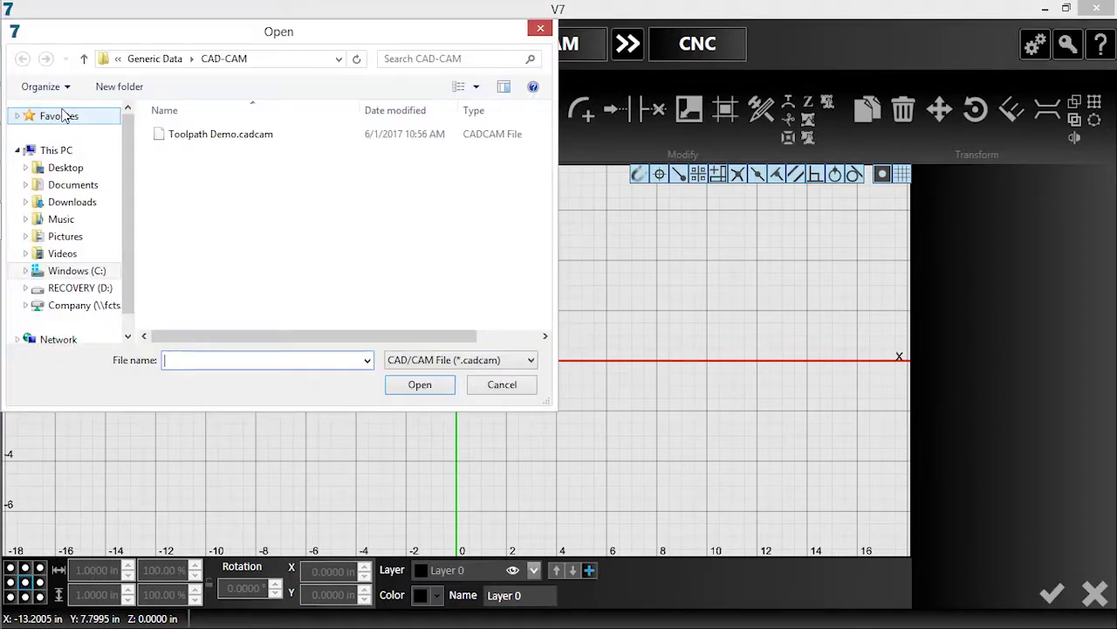
left_click(213, 133)
left_click(417, 384)
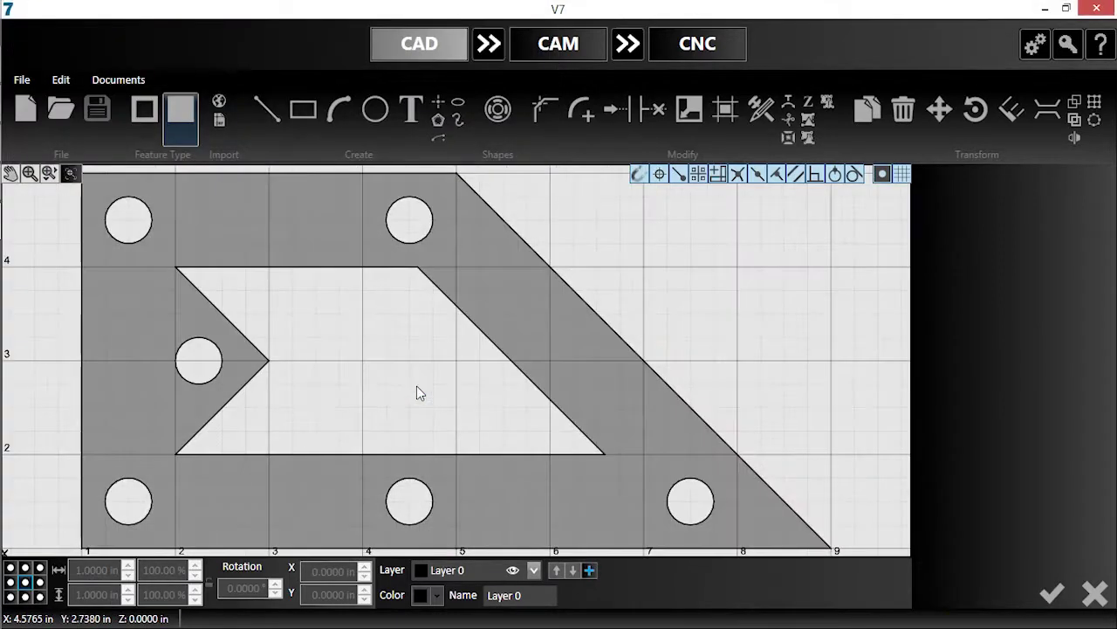
left_click(488, 48)
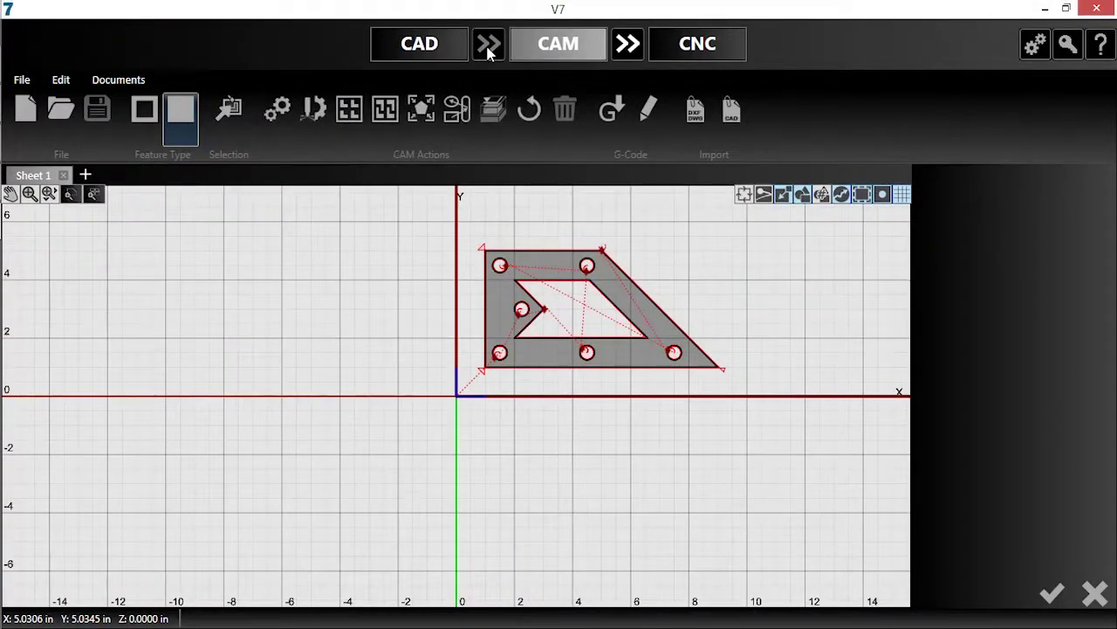
Step: Zoom and pan to the V-notch and nearby hole to inspect the regenerated breaks
scroll(644, 239, "up", 5)
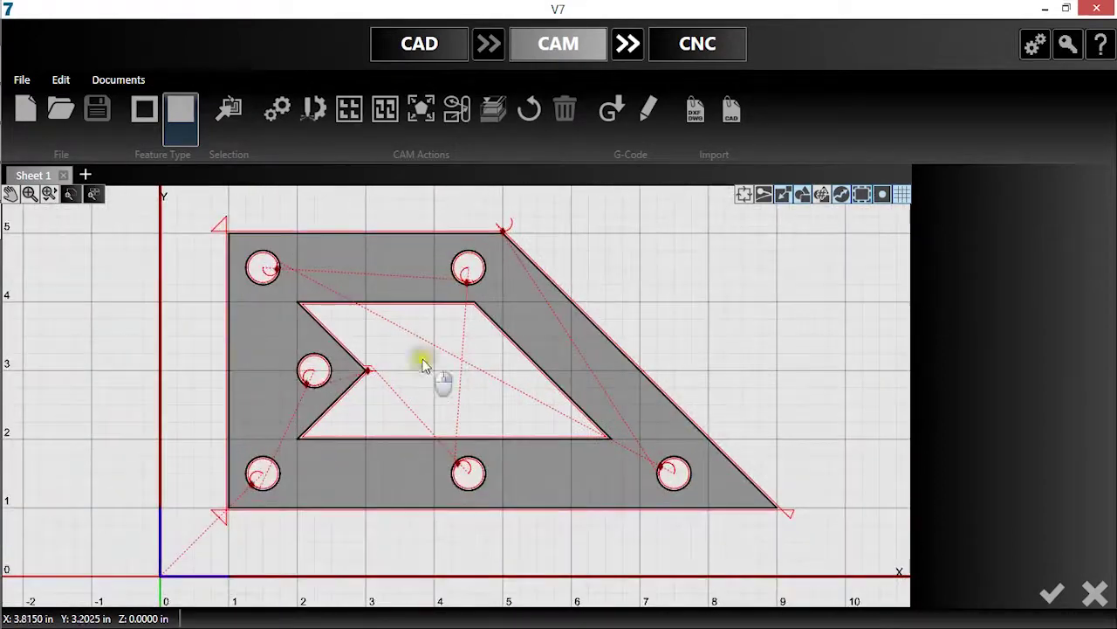
scroll(288, 306, "up", 5)
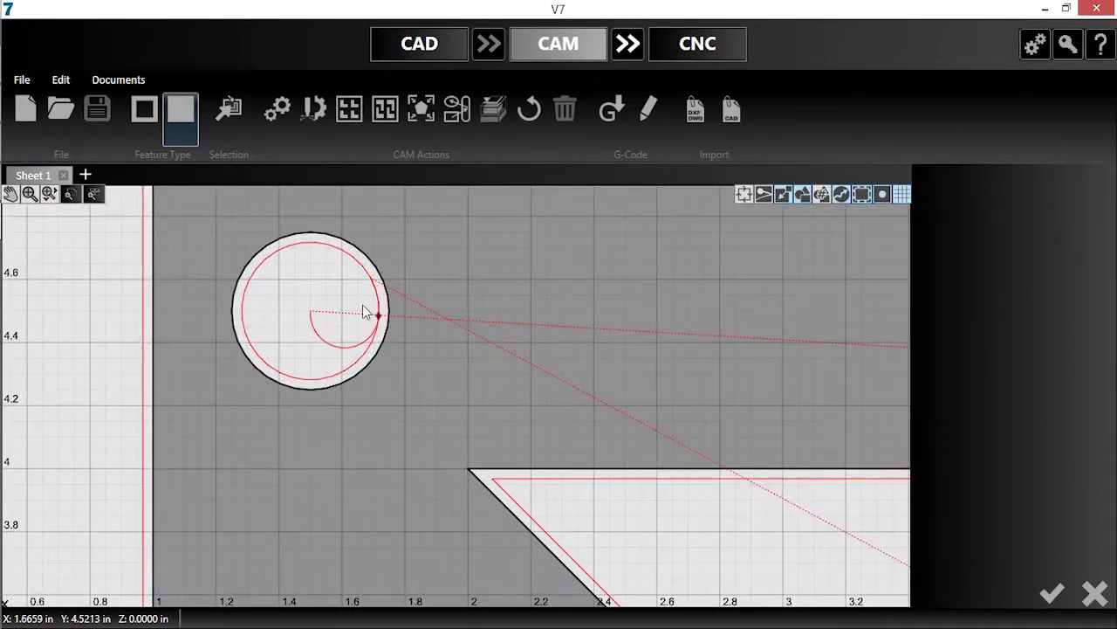
middle_click_drag(599, 529, 303, 272)
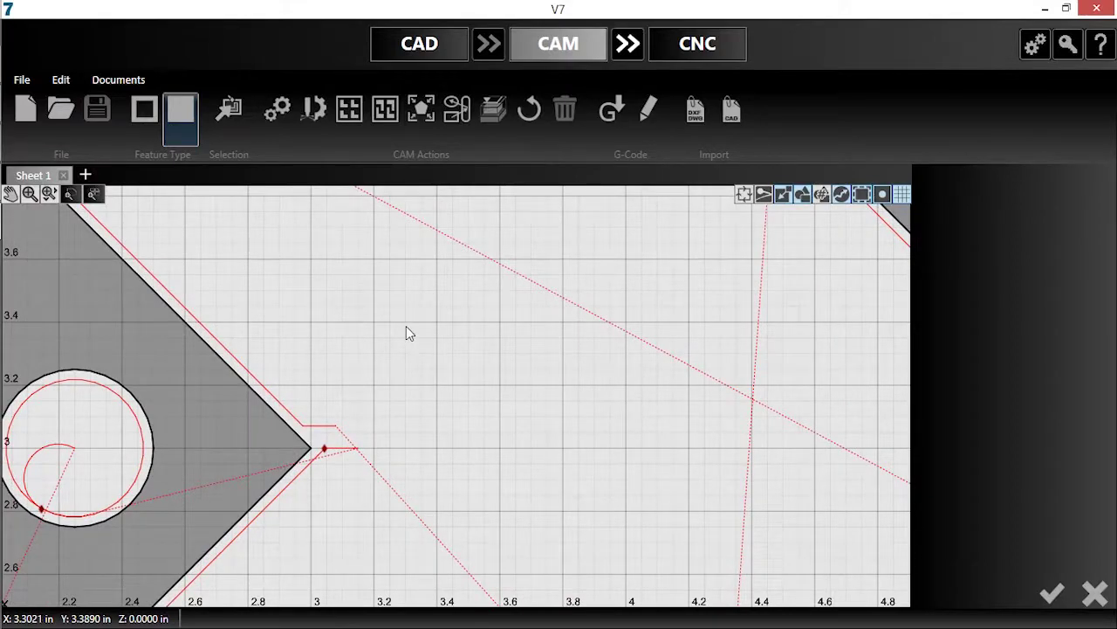
scroll(406, 330, "down", 5)
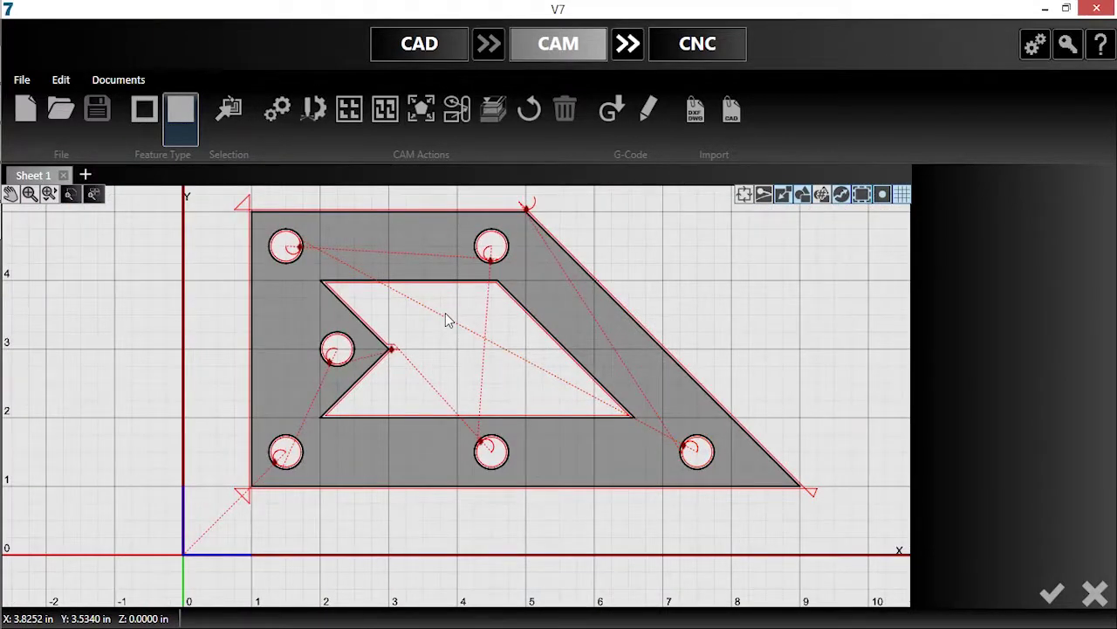